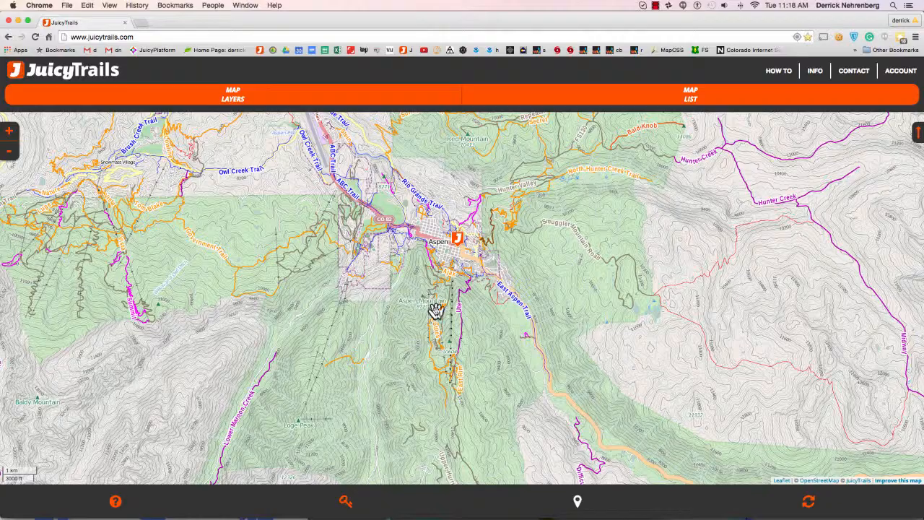
Step: Open the Aspen area of the online trail map in the iD map editor through the map's improvement link
left_click(10, 132)
left_click(11, 134)
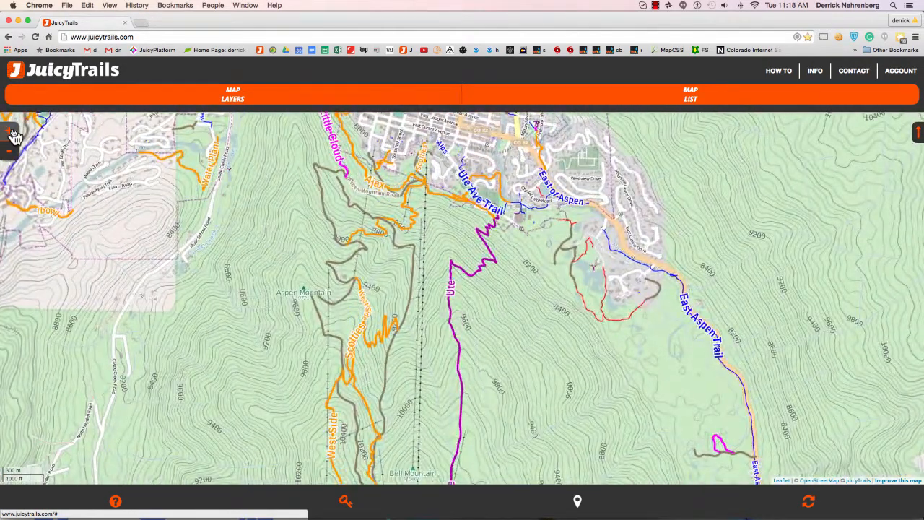
left_click(12, 133)
left_click(12, 133)
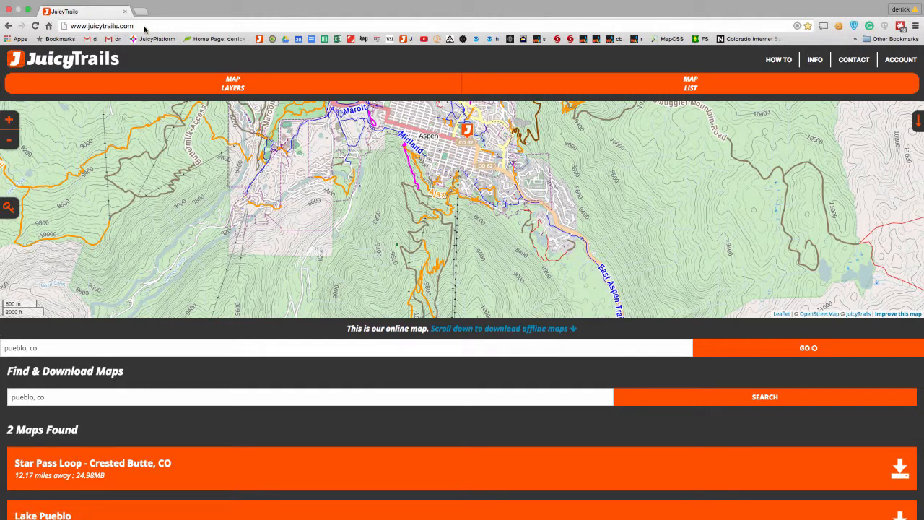
left_click(69, 26)
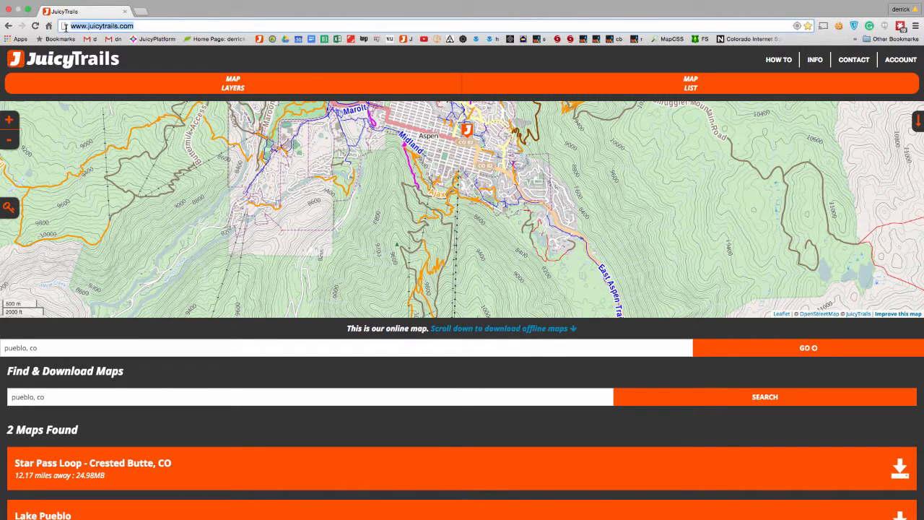
mouse_move(443, 177)
left_mouse_down()
mouse_move(418, 186)
mouse_move(432, 190)
left_mouse_up()
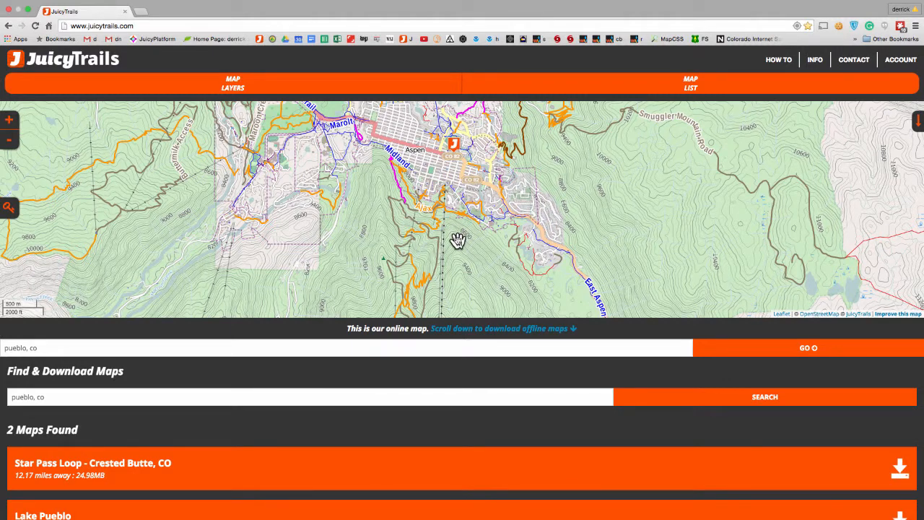
left_click_drag(457, 242, 449, 229)
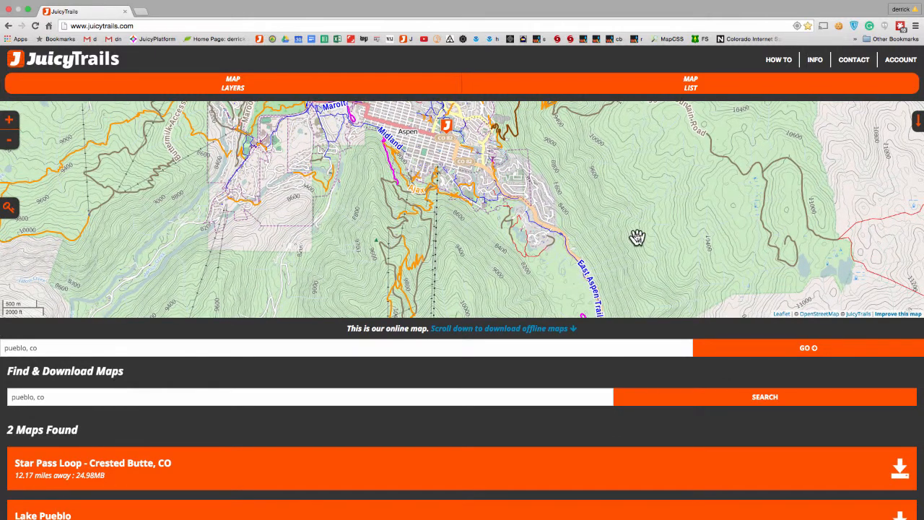
left_click(899, 314)
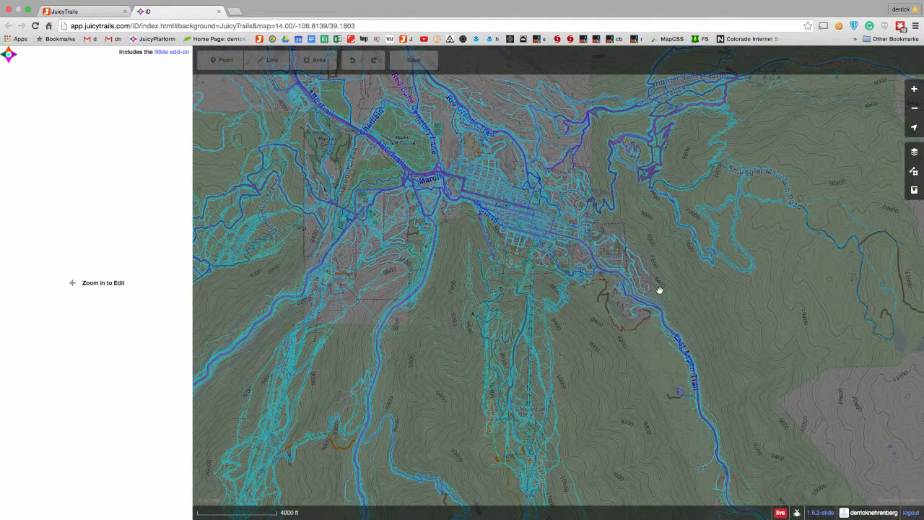
Step: Load the editable features south of Ute Avenue and inspect the attributes of the Ajax path
scroll(569, 292, "up", 3)
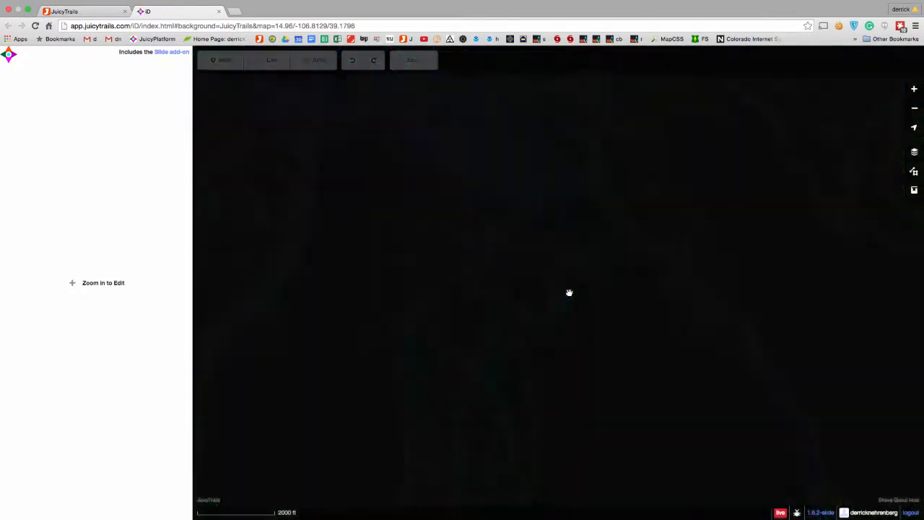
scroll(569, 292, "up", 1)
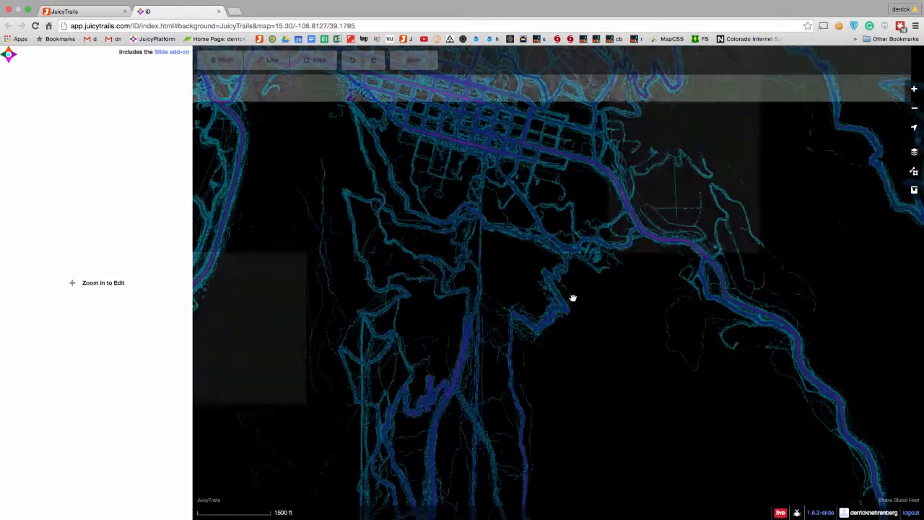
scroll(572, 298, "up", 1)
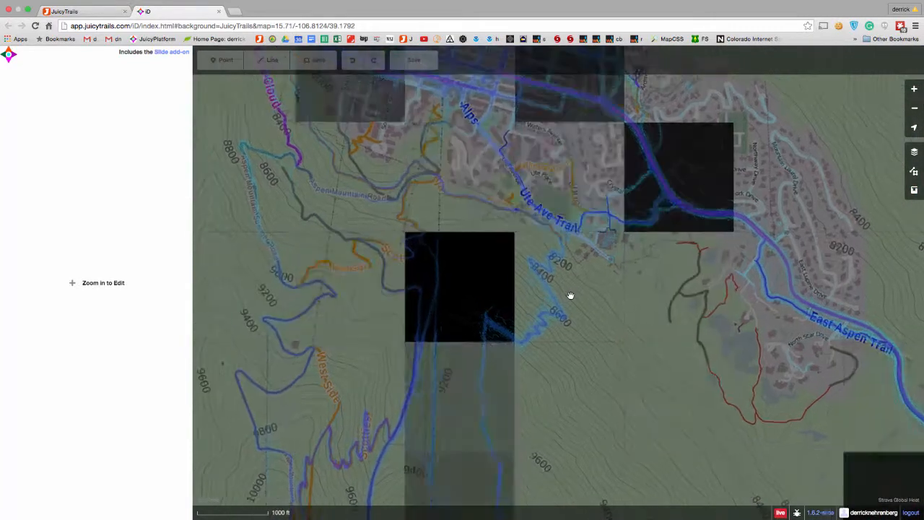
scroll(570, 296, "up", 1)
scroll(571, 295, "up", 2)
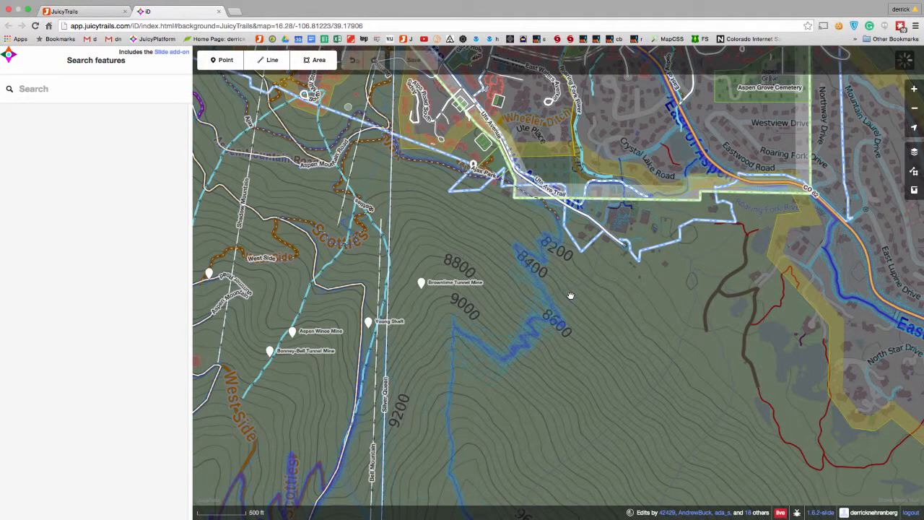
left_click(556, 216)
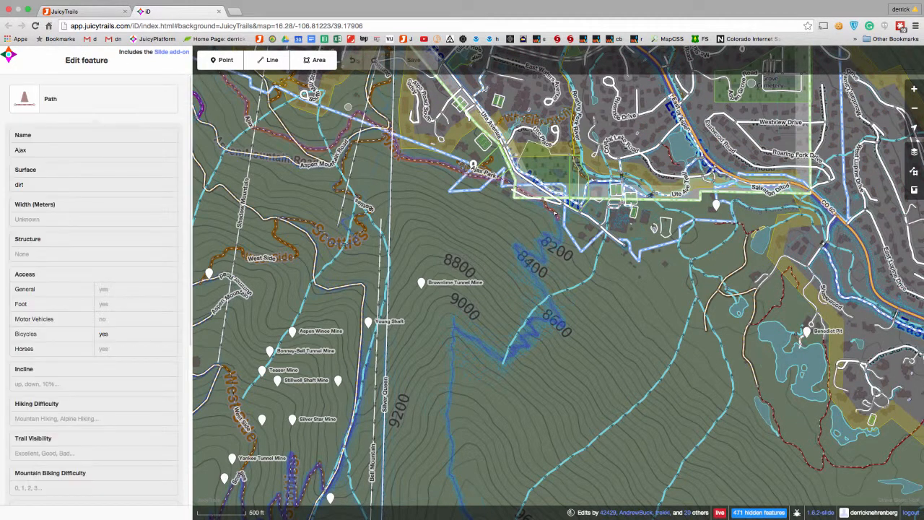
left_click(468, 249)
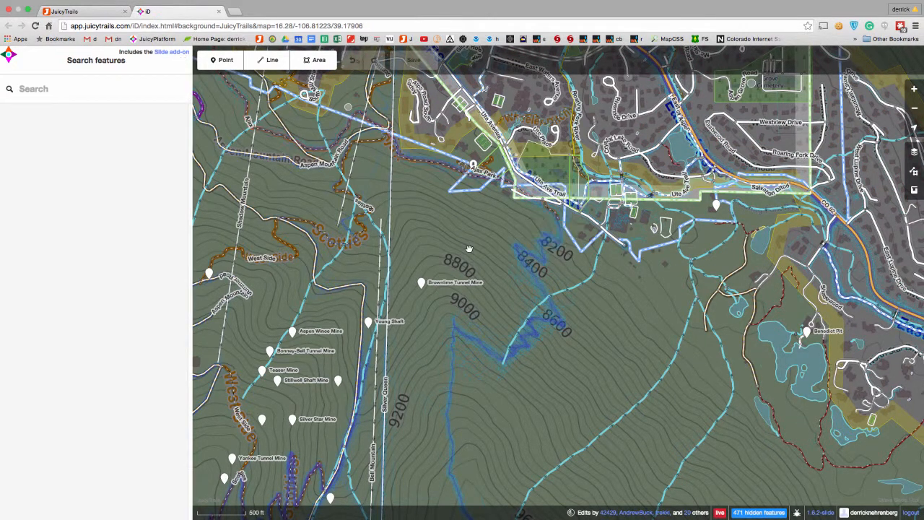
Step: Change the editor's background to Bing aerial imagery for the trail area below Ute Avenue
left_click(914, 154)
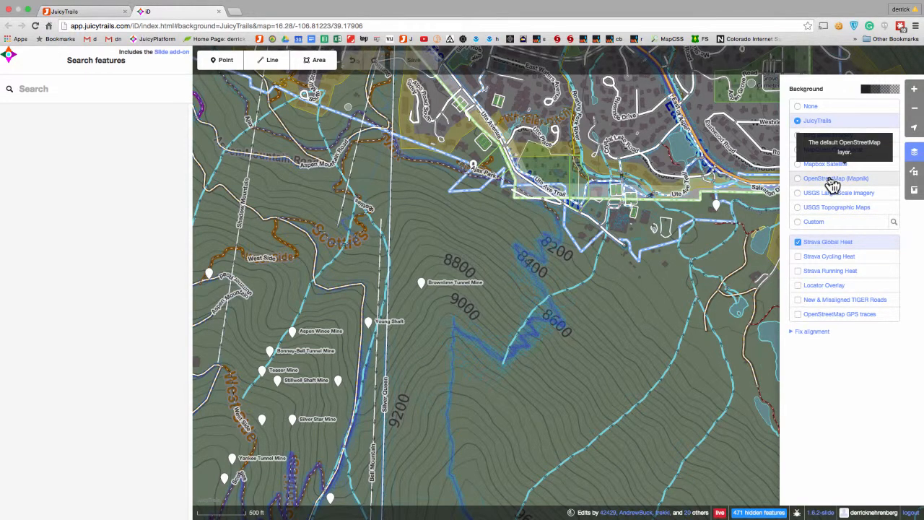
left_click(798, 135)
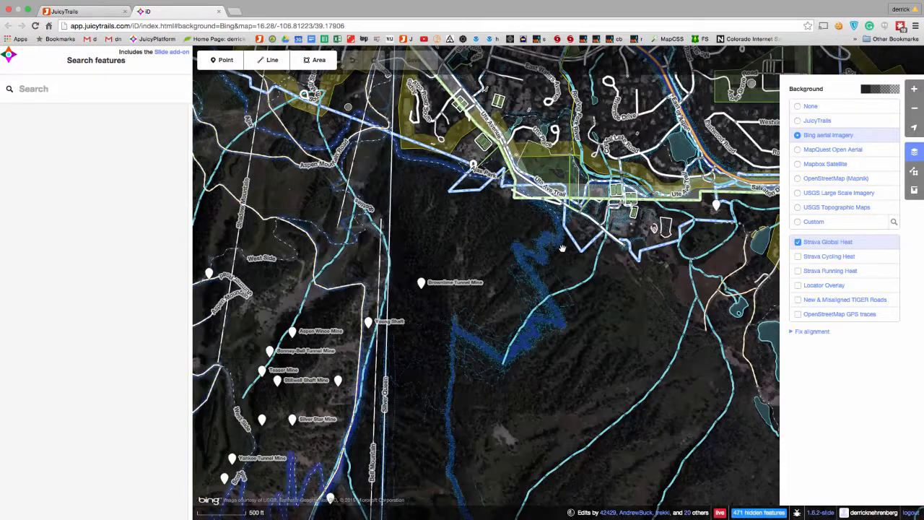
scroll(562, 248, "up", 5)
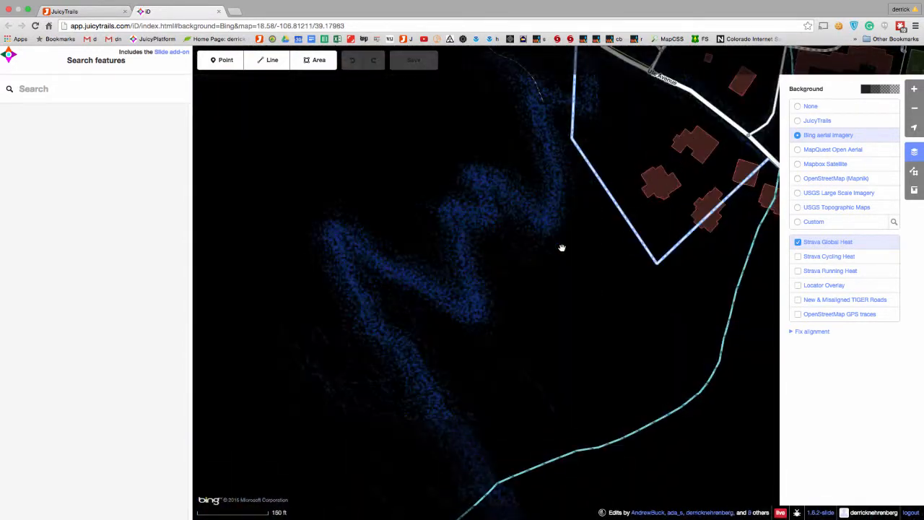
left_click_drag(557, 181, 522, 262)
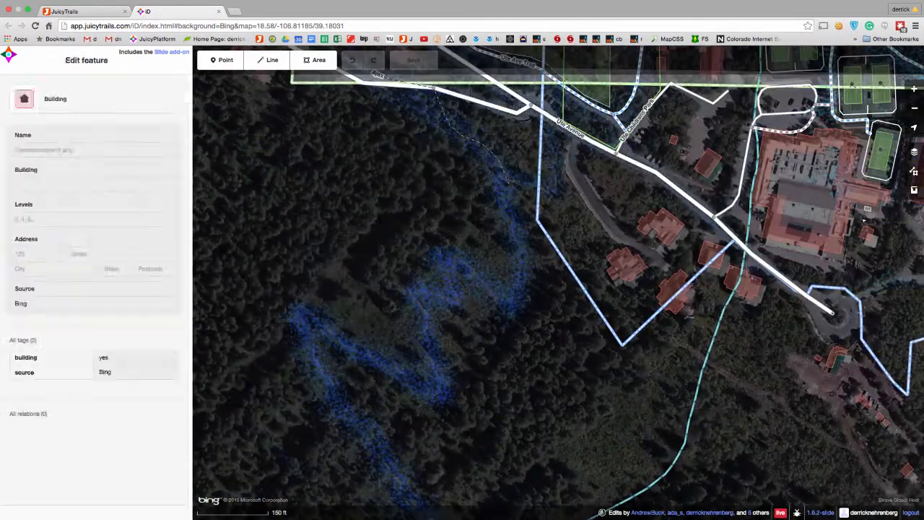
Step: Hide the Strava Global Heat overlay, examine the trail on the bare aerial imagery, and show the overlay again
left_click(914, 151)
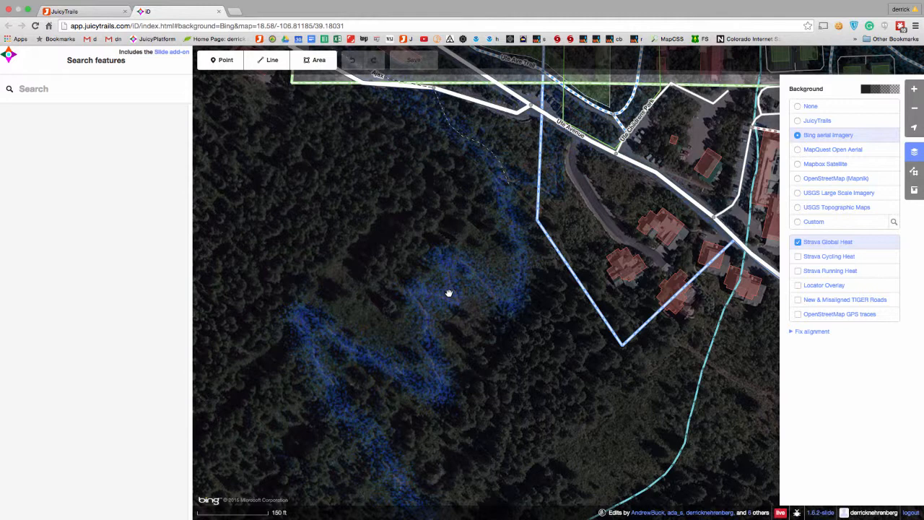
left_click(797, 242)
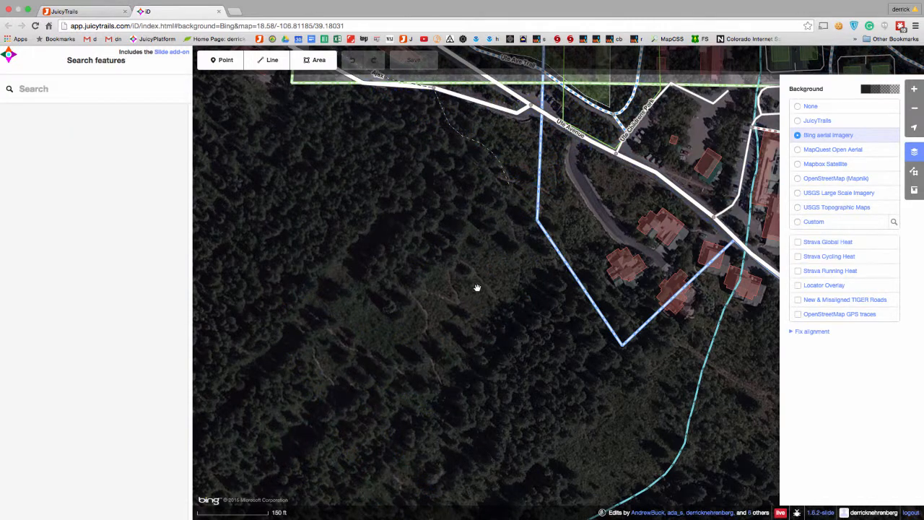
scroll(482, 288, "up", 3)
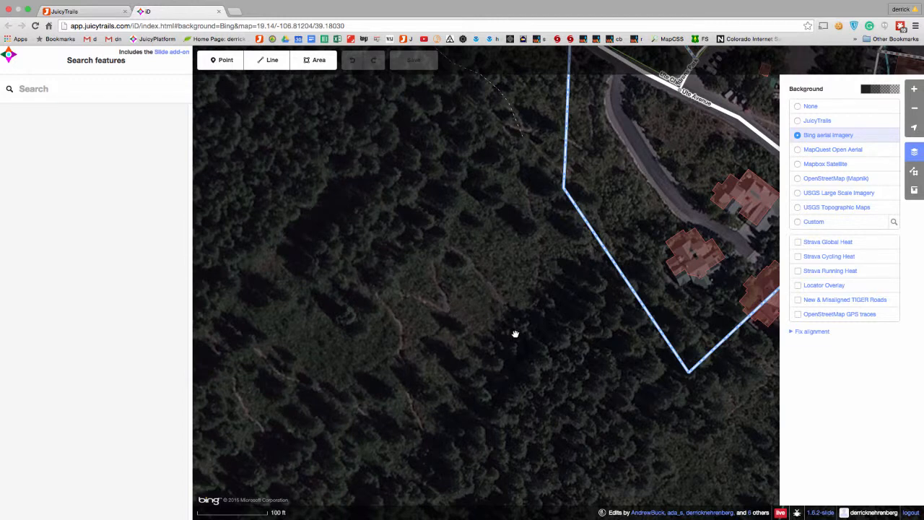
scroll(511, 334, "down", 1)
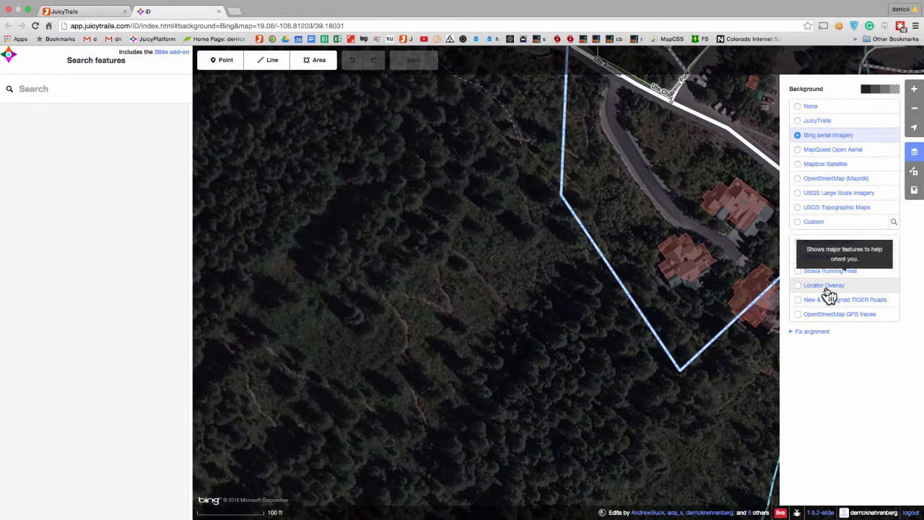
left_click(688, 273)
key("Escape")
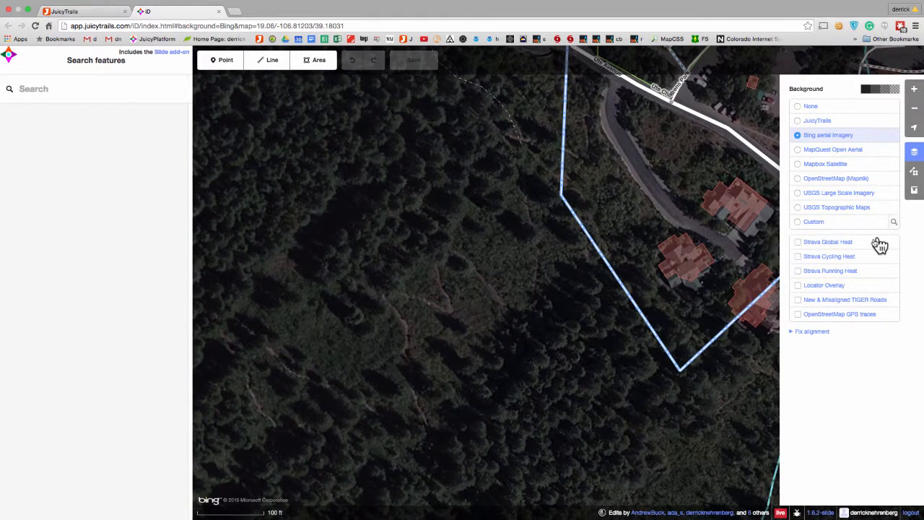
left_click(798, 243)
Step: Start a line on Ute Avenue and trace the heat trail through the lower end of the Ajax path to the first switchback
left_click_drag(503, 201, 498, 255)
scroll(497, 255, "down", 5)
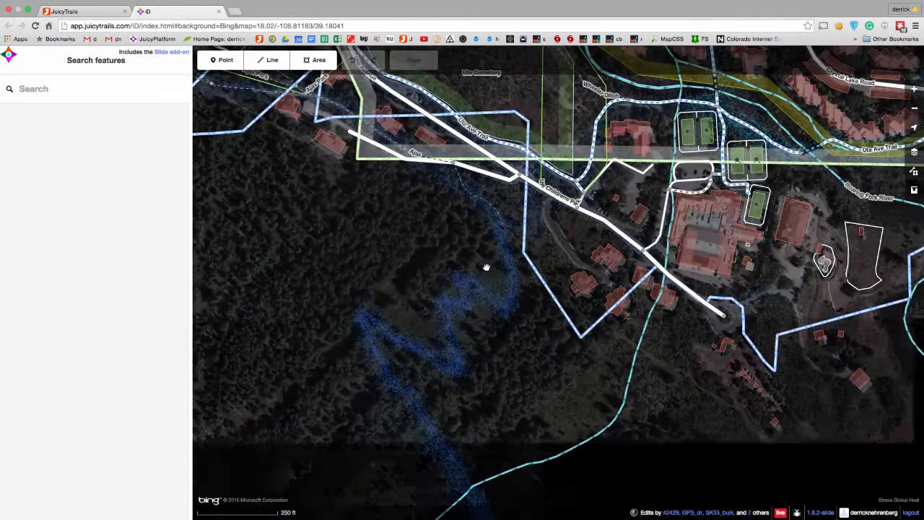
left_click_drag(490, 281, 489, 248)
scroll(488, 248, "down", 1)
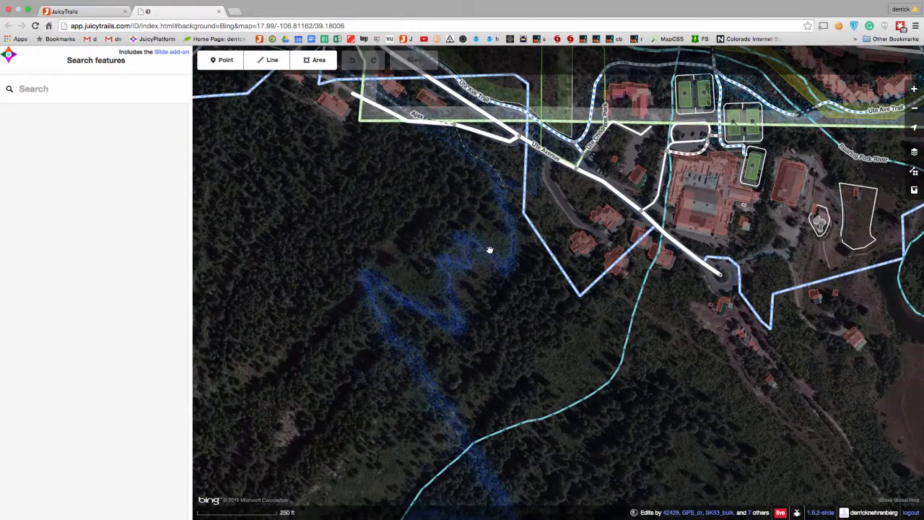
left_click(268, 60)
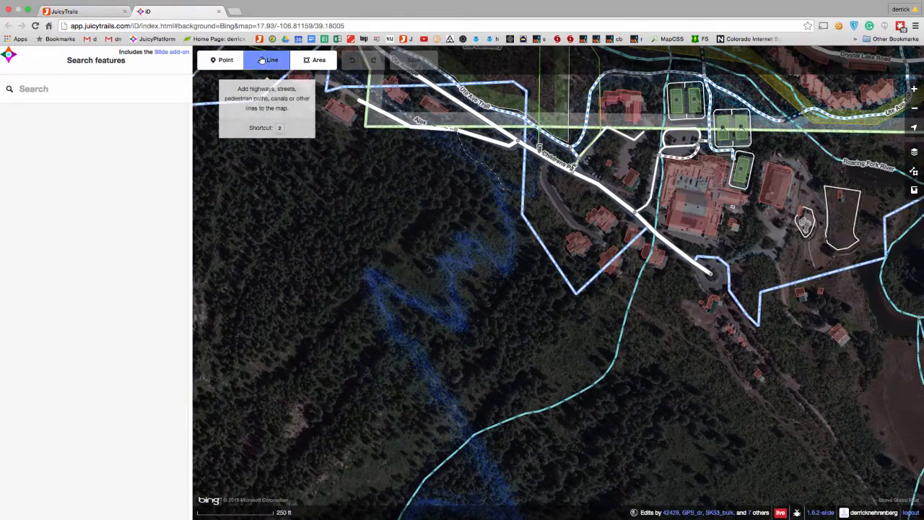
scroll(507, 190, "up", 2)
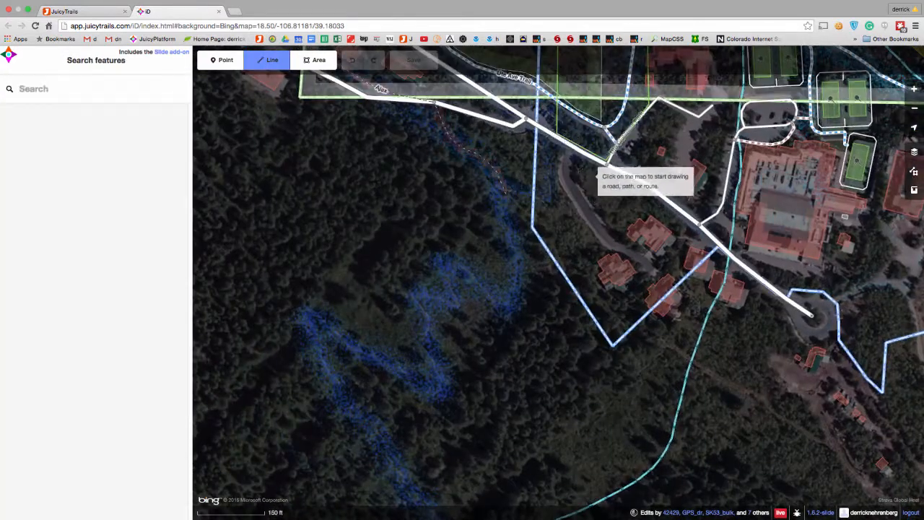
left_click(546, 131)
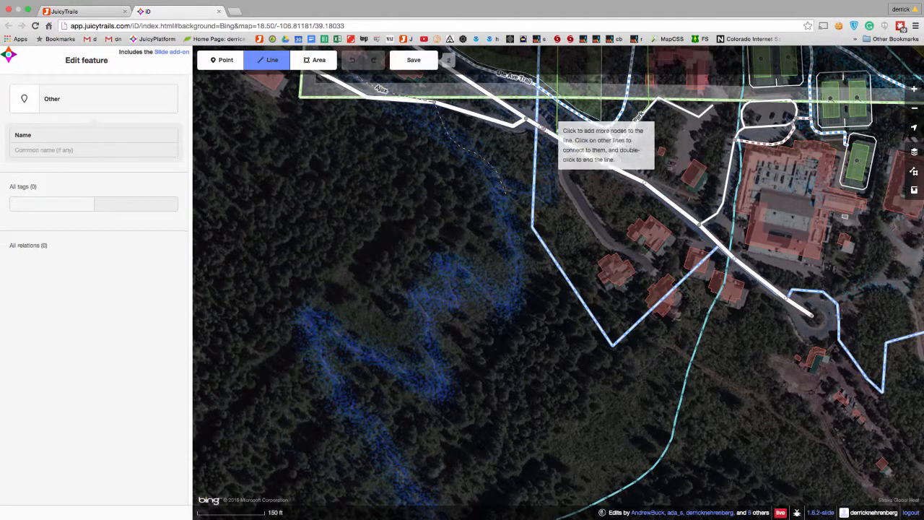
left_click(550, 200)
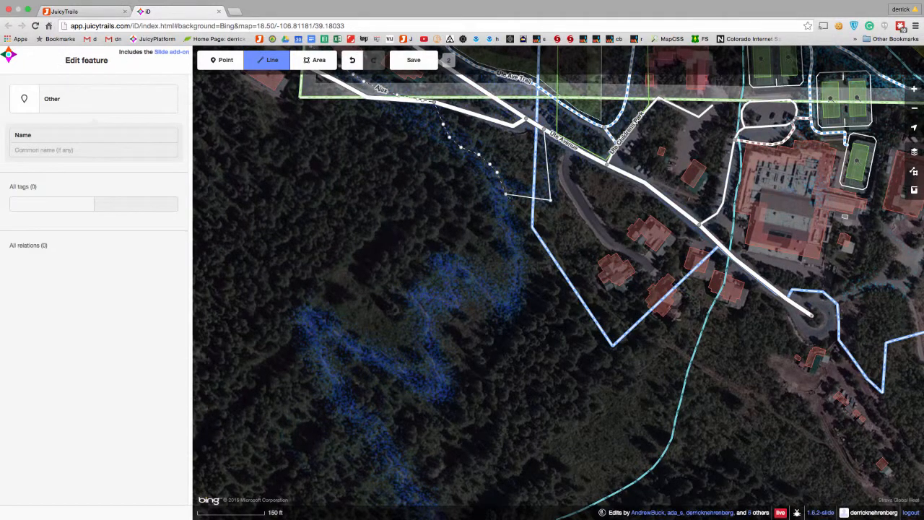
left_click(505, 194)
left_click(510, 316)
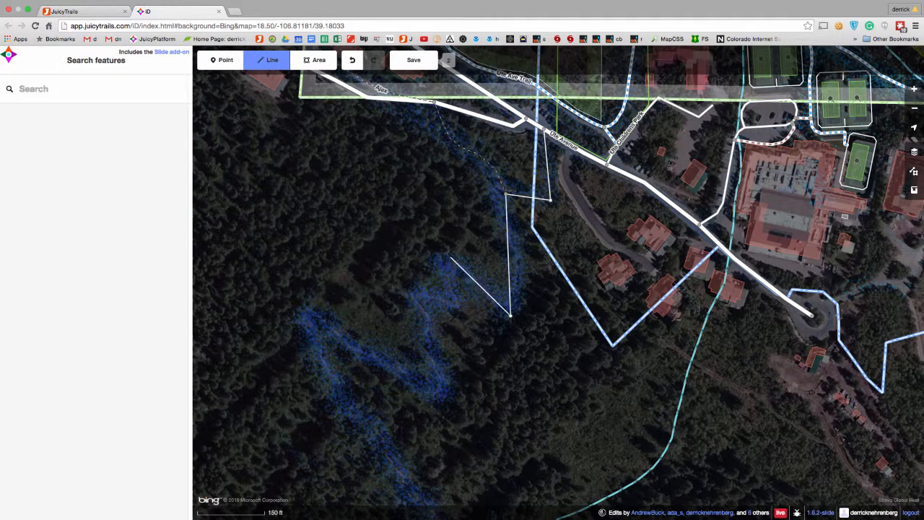
Step: Continue the line along the heat trail through the small zigzags to the sharp bend at its western end
left_click(445, 252)
left_click(457, 304)
left_click(411, 290)
left_click(432, 332)
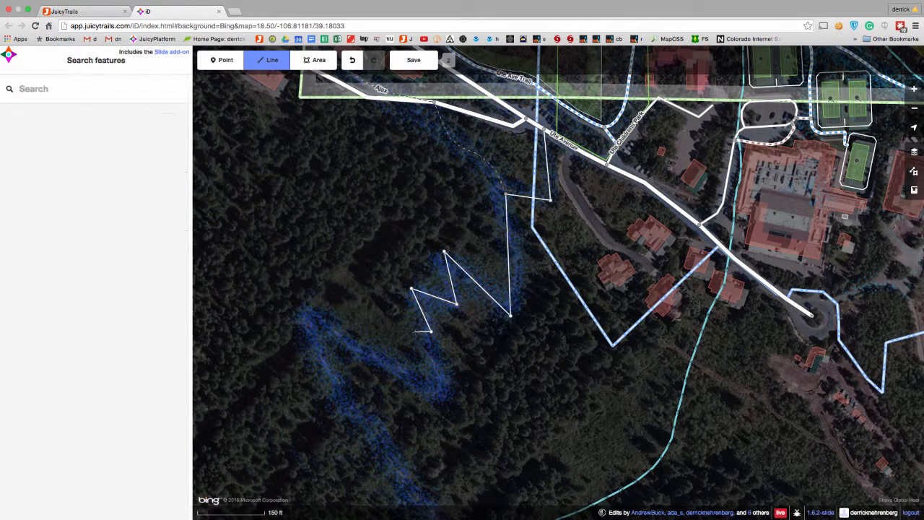
left_click(441, 394)
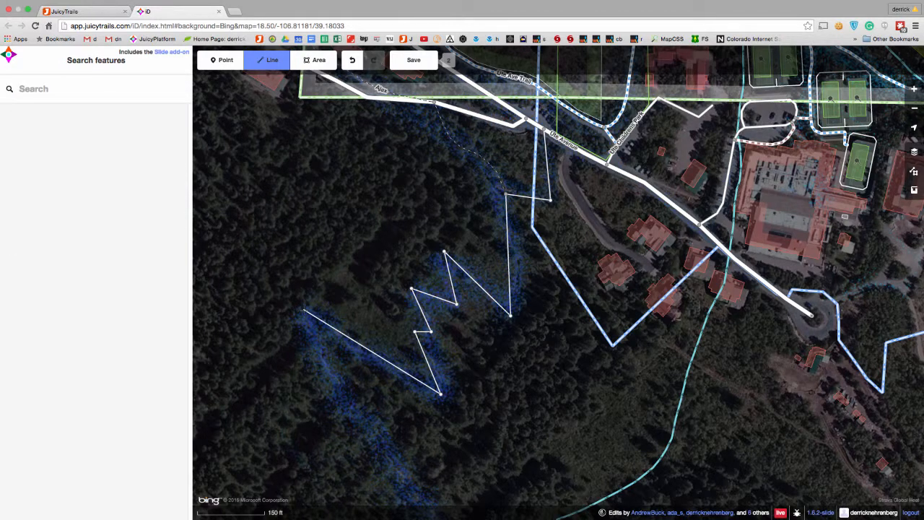
left_click(305, 310)
Step: Extend the line southeast across the stream to the next hairpin and trace the first bends of the lower switchbacks
left_click_drag(415, 476, 435, 291)
scroll(438, 298, "down", 3)
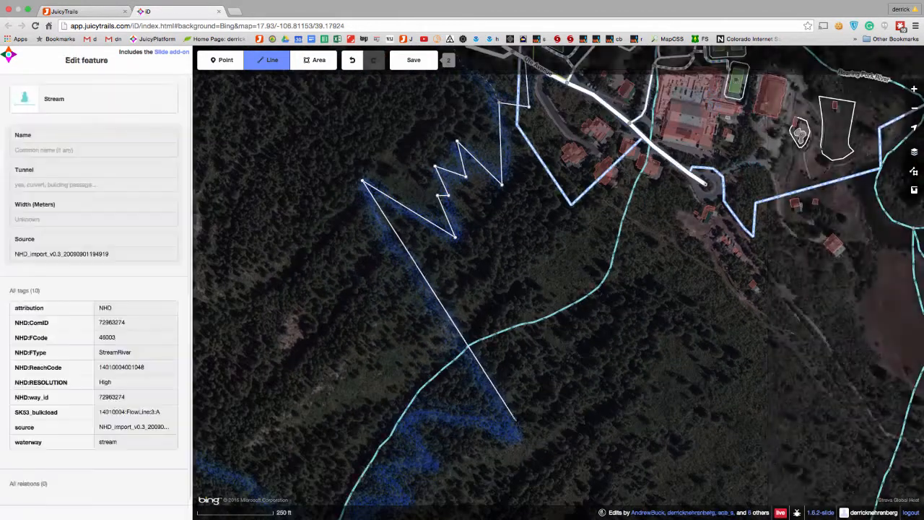
left_click(516, 434)
left_click(413, 413)
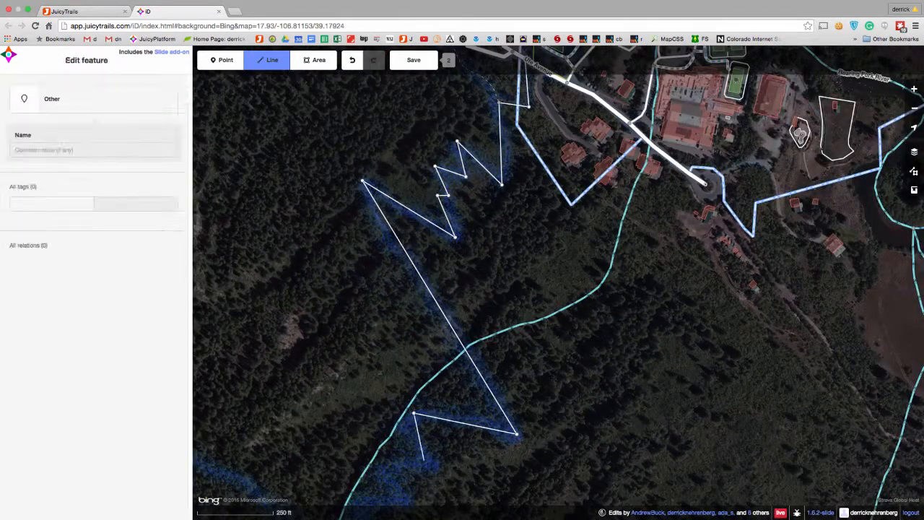
left_click(426, 464)
left_click(378, 468)
Step: Continue the line through the remaining lower switchbacks down to the lower end of the mapped stream
left_click_drag(349, 409, 400, 120)
left_click(459, 213)
left_click(409, 211)
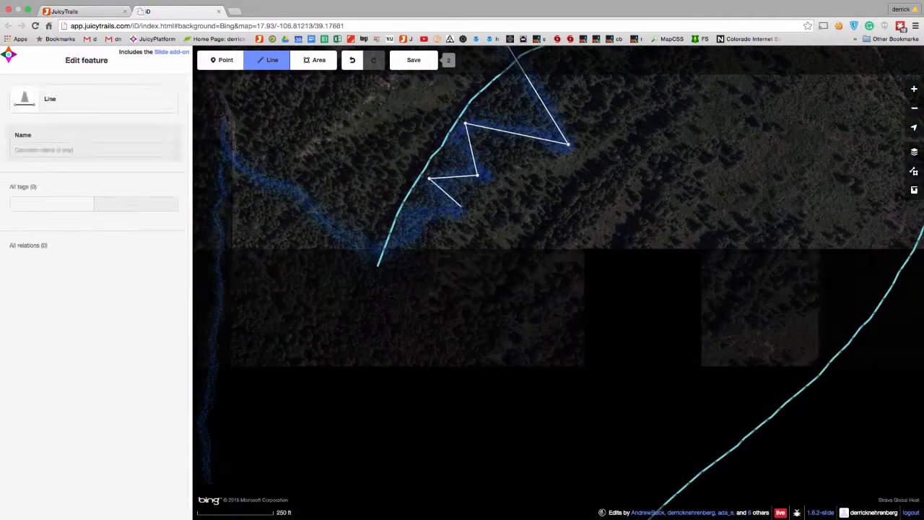
left_click(386, 253)
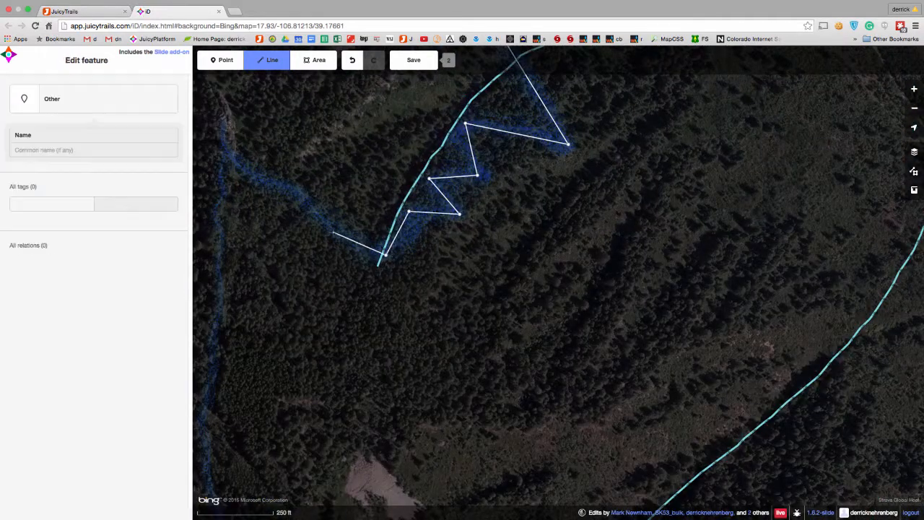
Step: Trace the heat trail northwest to the sharp bend and start its course due south
left_click(333, 229)
left_click(282, 184)
left_click(239, 167)
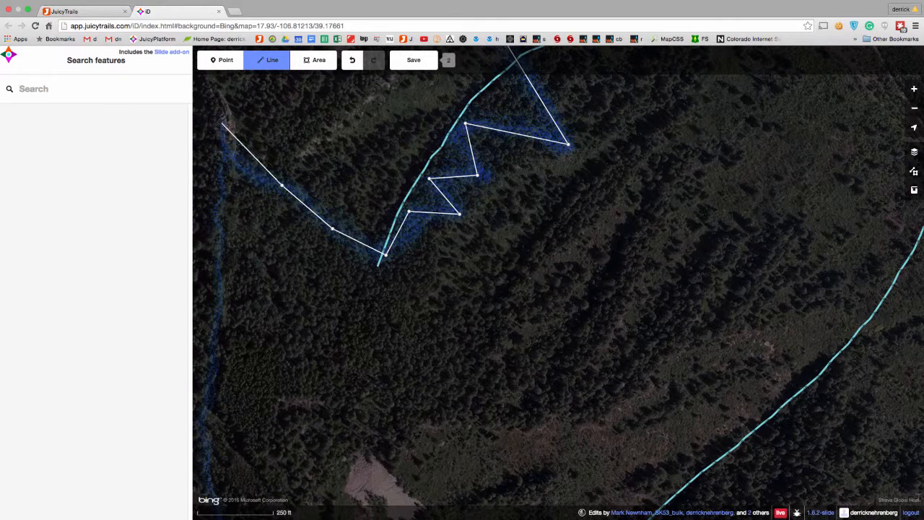
double_click(221, 125)
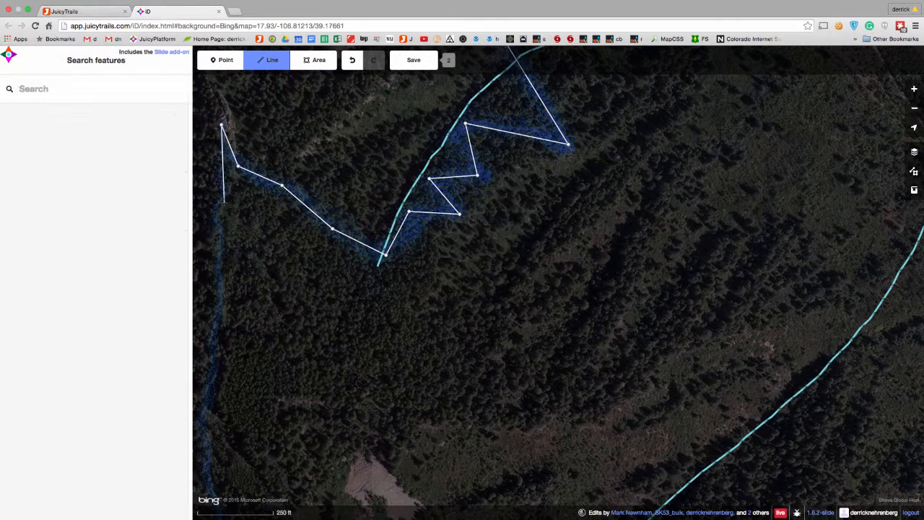
left_click(222, 201)
Step: Extend the line south along the heat trail east of the Silver Queen lift to the bend beside the clearing
left_click_drag(267, 366, 481, 139)
left_click(423, 215)
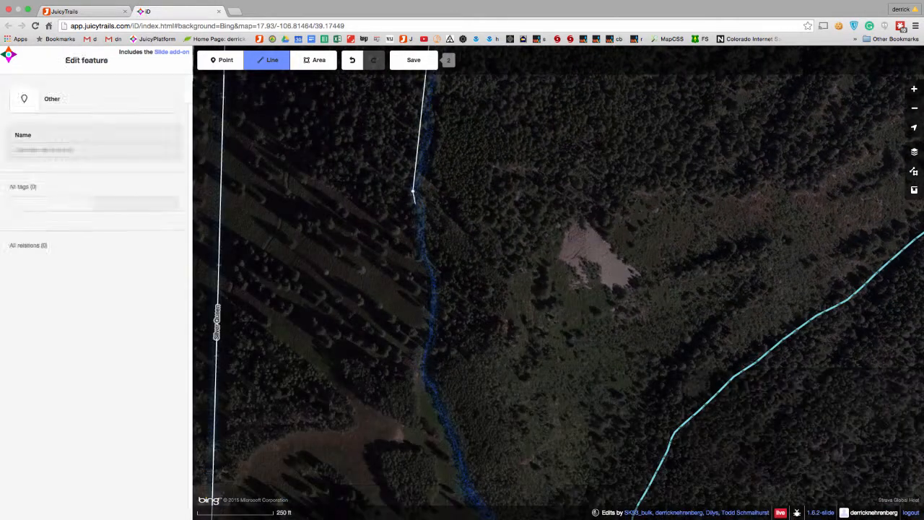
left_click(423, 368)
left_click_drag(495, 408, 468, 215)
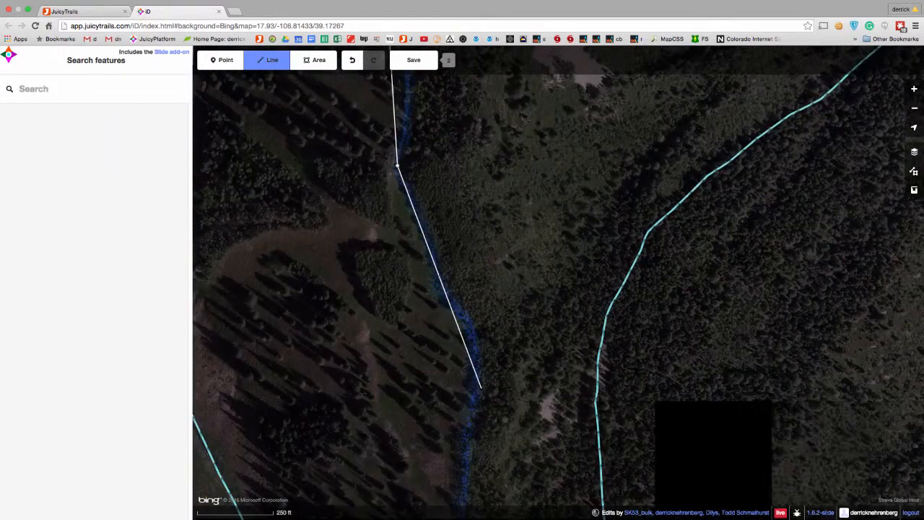
Step: Continue the line south along the heat trail to a point just north of the small pond
scroll(479, 367, "down", 3)
scroll(482, 370, "down", 2)
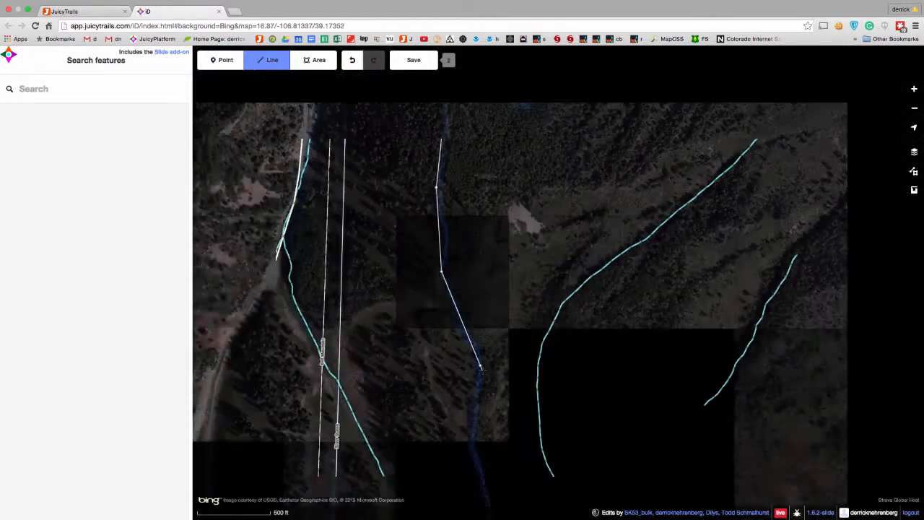
left_click_drag(492, 415, 463, 206)
left_click(445, 227)
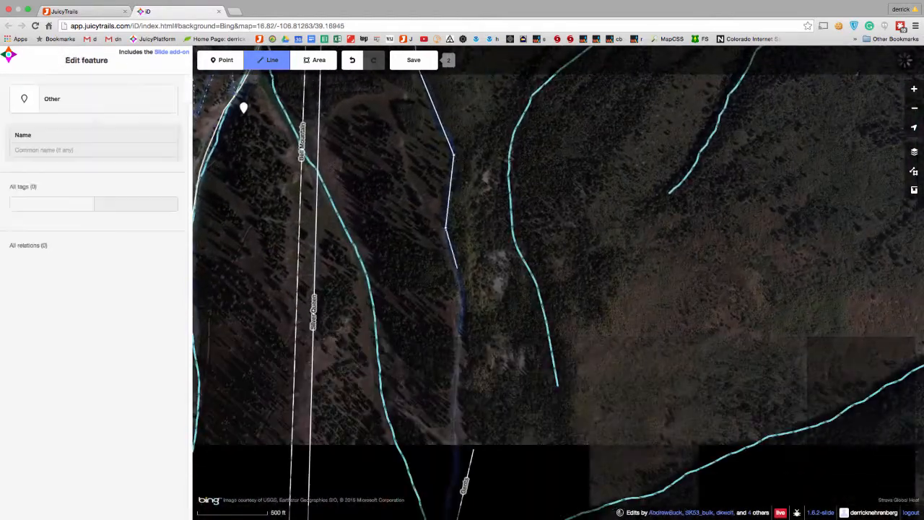
left_click(460, 317)
left_click(454, 435)
Step: Trace the heat trail past the pond, connect the line to the end of Aspen Mountain Road and finish it
left_click_drag(494, 437, 469, 189)
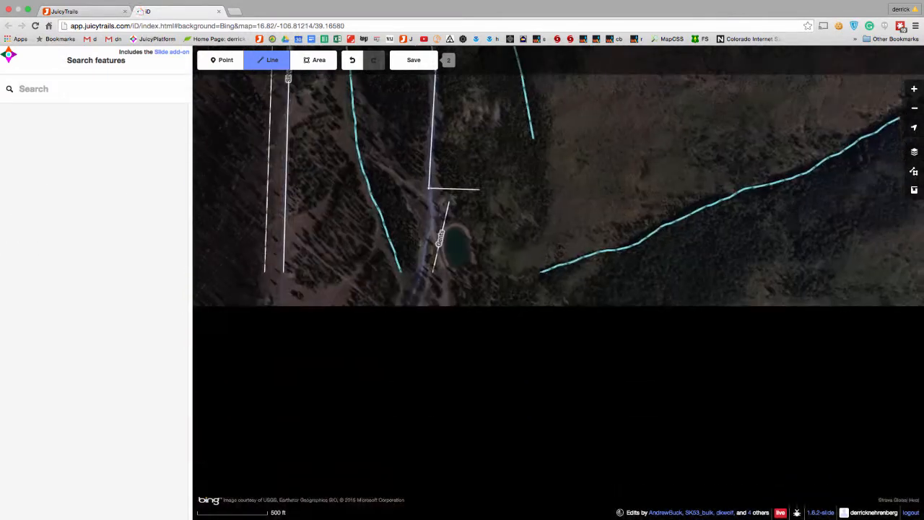
left_click(425, 252)
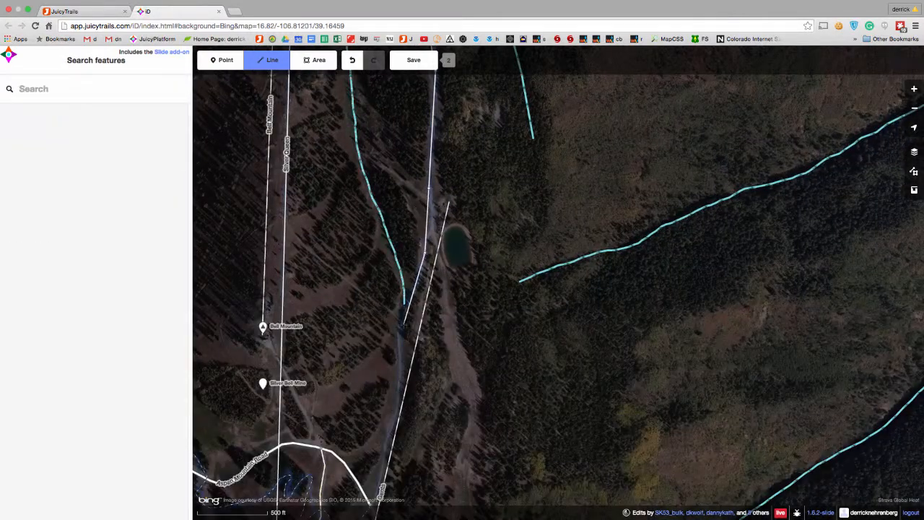
left_click(402, 325)
left_click(396, 397)
left_click(379, 474)
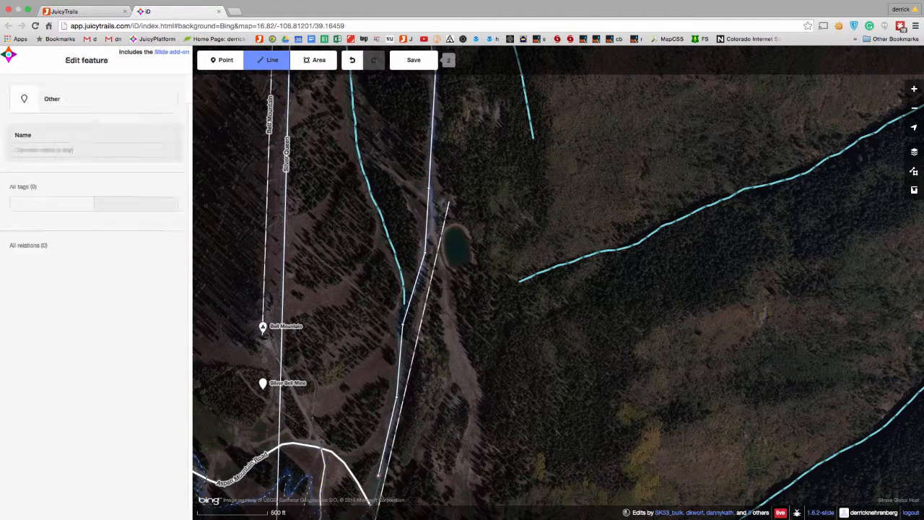
left_click_drag(366, 461, 379, 302)
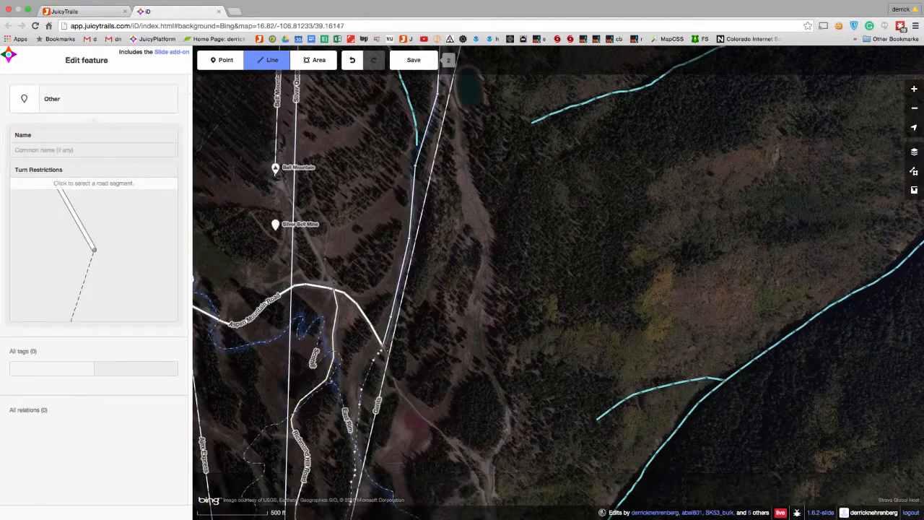
key("Return")
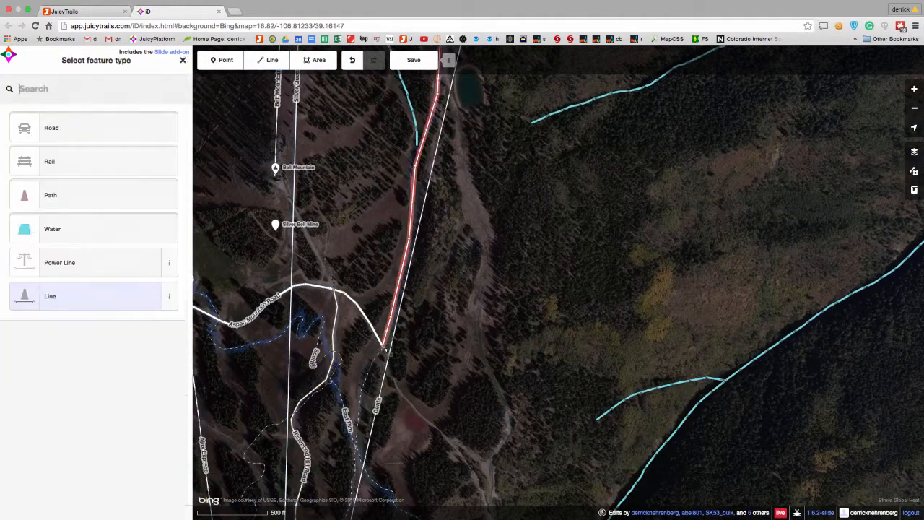
Step: Select the finished trail line near its switchbacks and slide its geometry to the Strava heatmap
left_click_drag(485, 116, 530, 345)
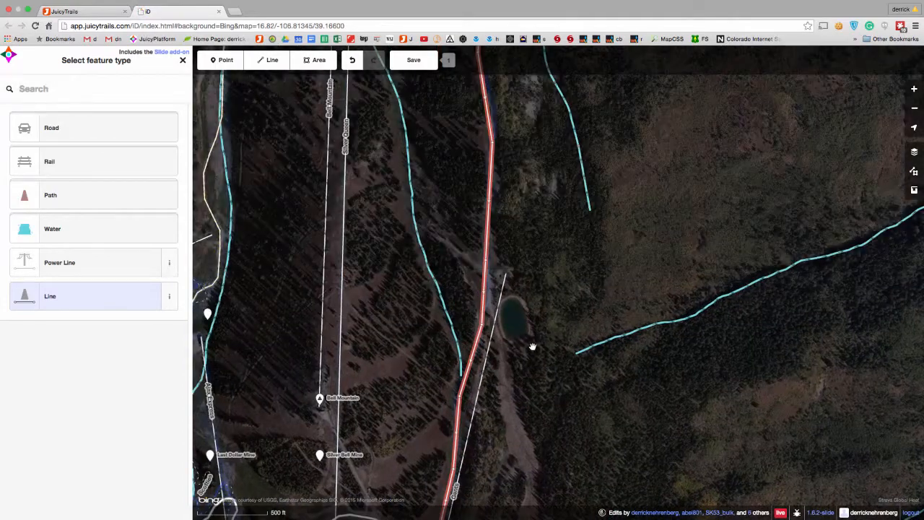
scroll(532, 344, "down", 5)
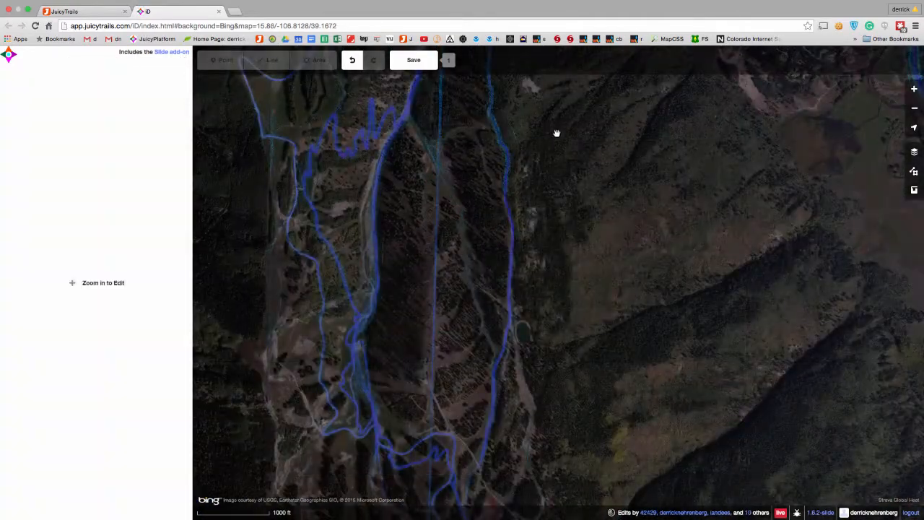
left_click_drag(554, 132, 512, 357)
scroll(512, 356, "up", 2)
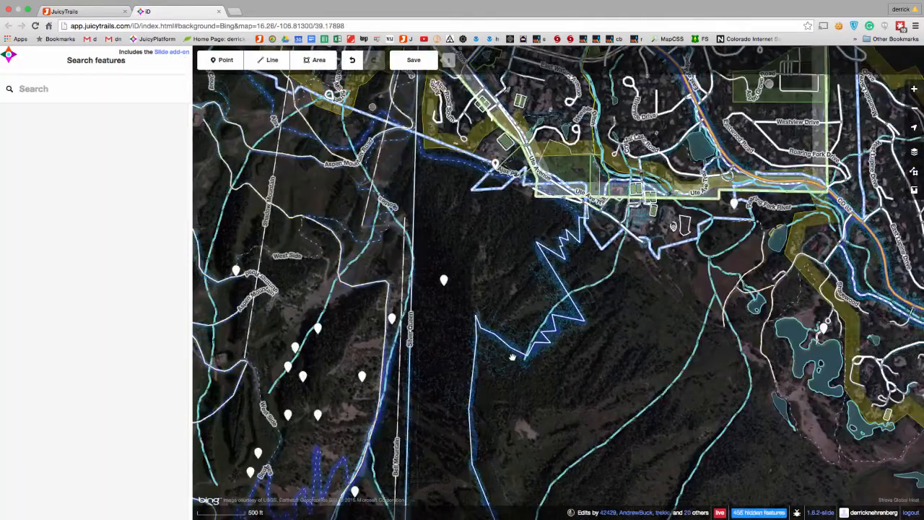
left_click(578, 310)
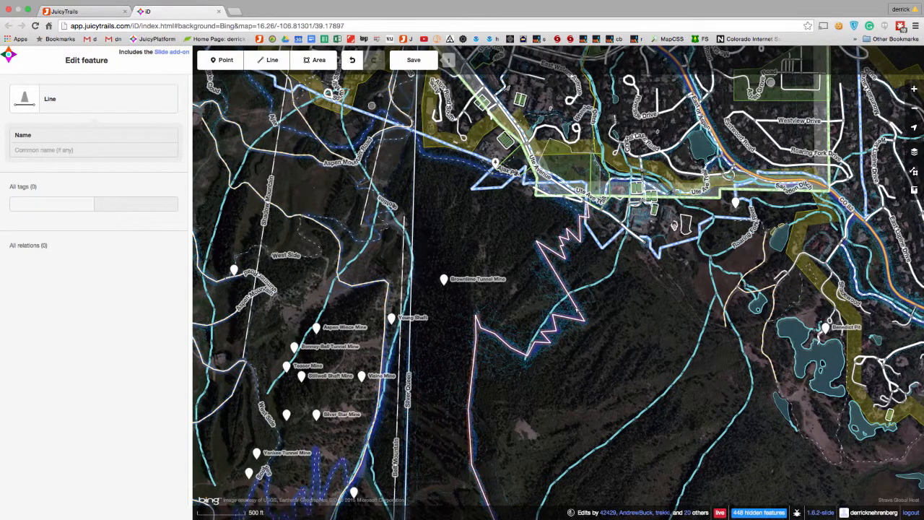
left_click(577, 310)
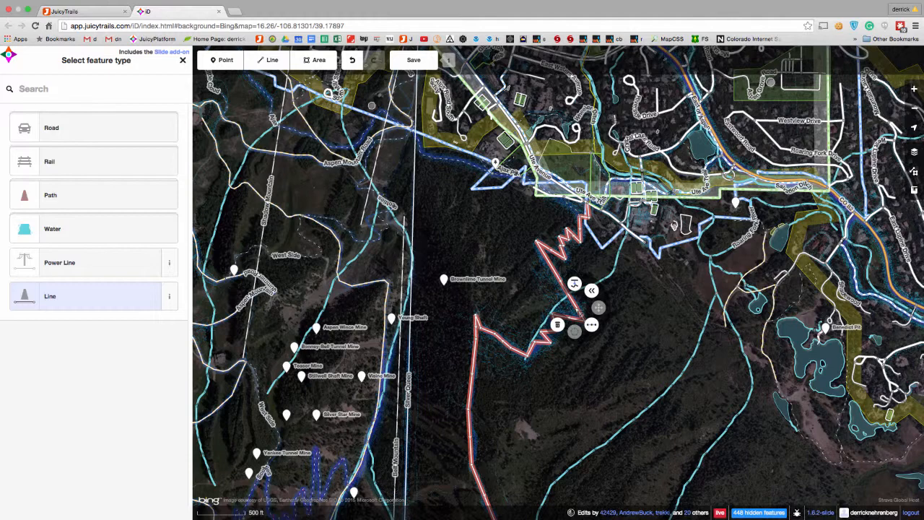
left_click(513, 294)
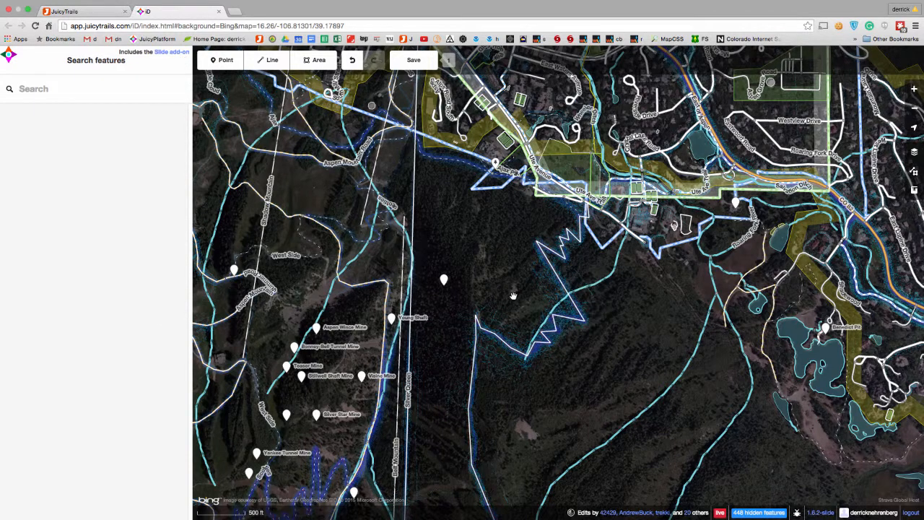
left_click(559, 277)
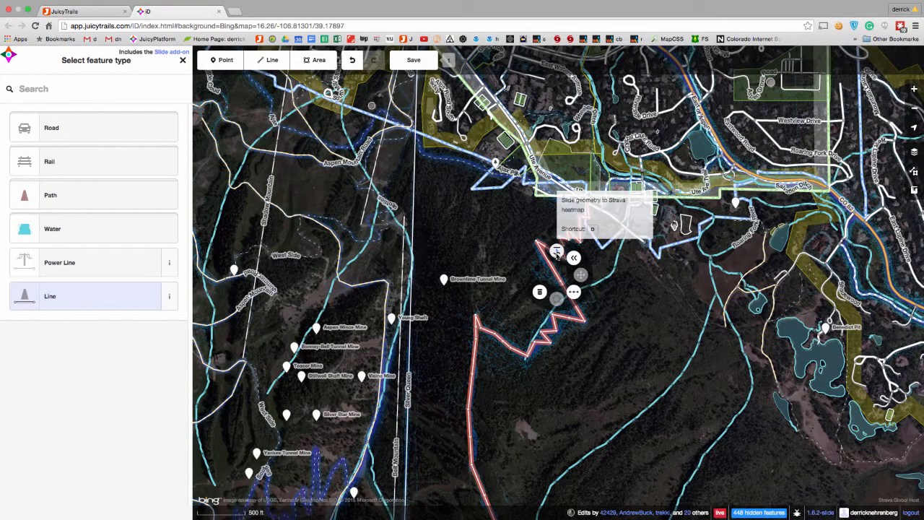
left_click(556, 253)
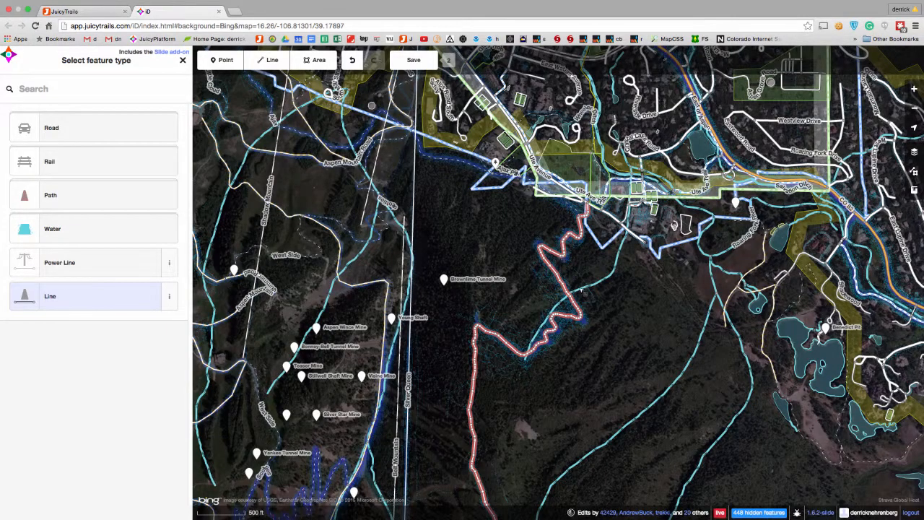
Step: Refine the slid line by moving its rounded hairpin corners out onto the tips of the heat trail
scroll(575, 270, "up", 1)
scroll(576, 270, "up", 5)
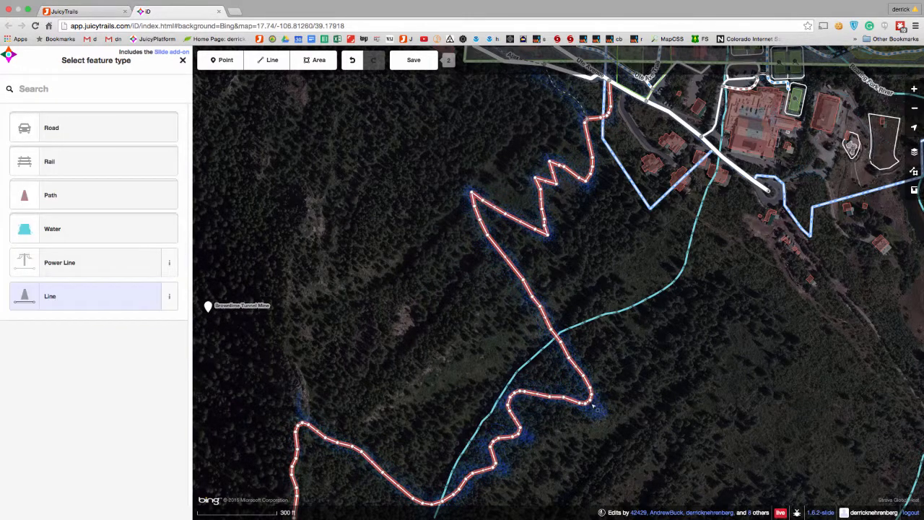
left_click_drag(556, 458, 495, 370)
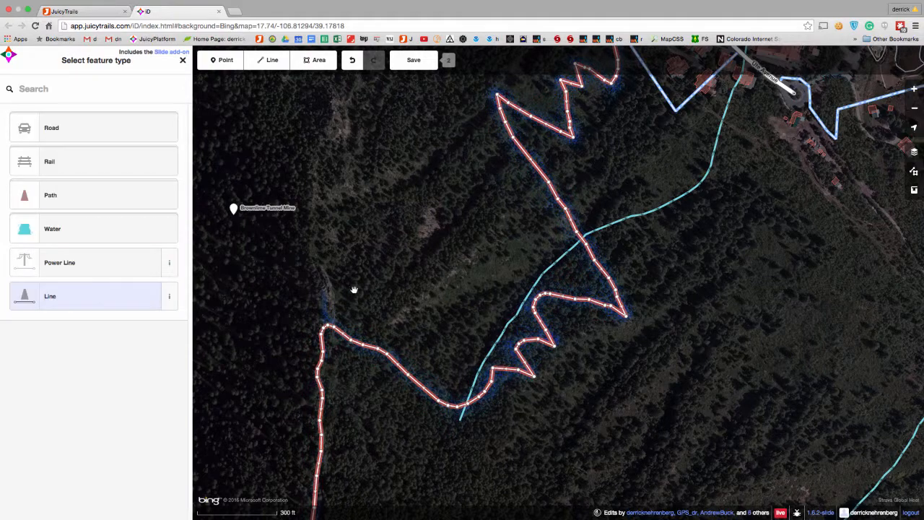
left_click_drag(330, 326, 324, 302)
Step: Examine the slid line along its southern course and back up to Ute Avenue
left_click_drag(366, 445, 446, 120)
scroll(457, 415, "down", 5)
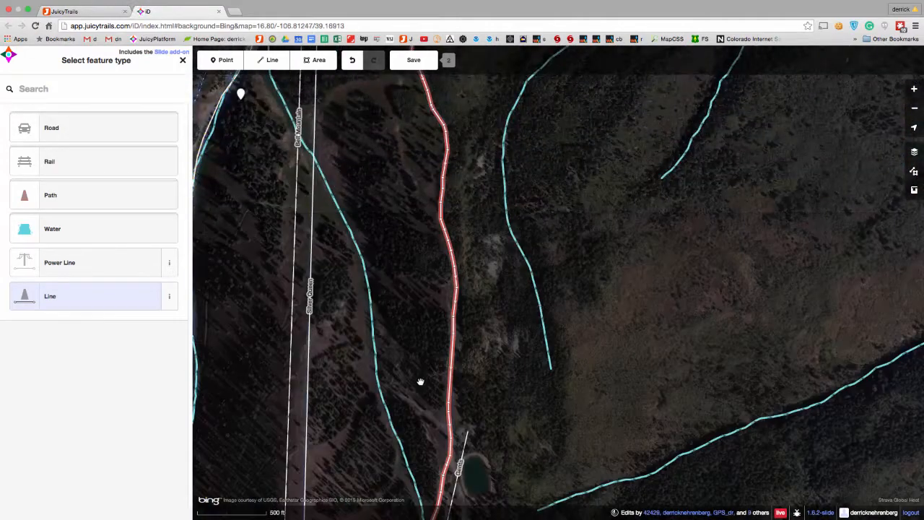
left_click_drag(420, 381, 402, 142)
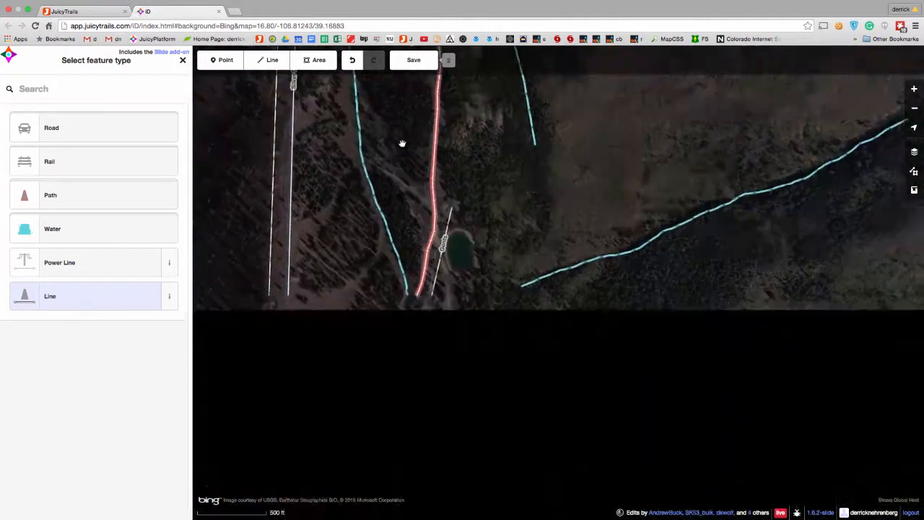
left_click_drag(349, 352, 368, 305)
left_click_drag(352, 148, 360, 424)
left_click_drag(559, 119, 570, 493)
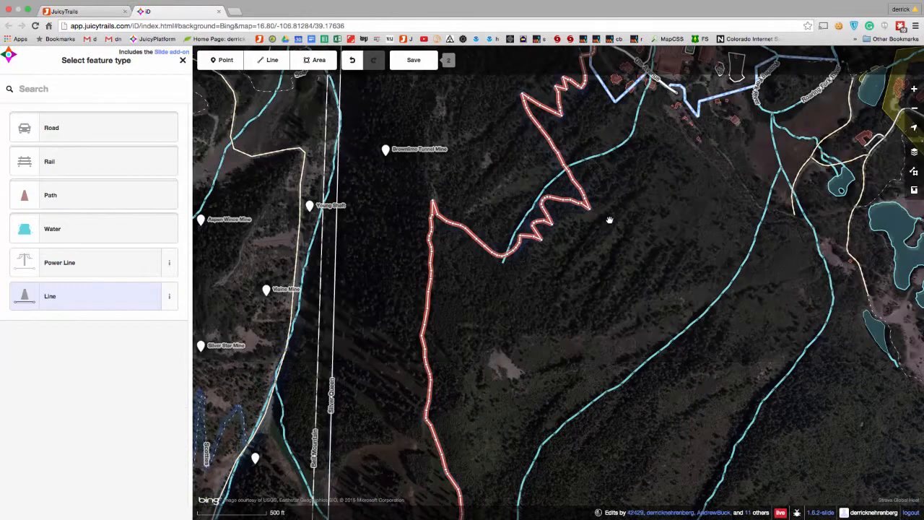
left_click_drag(608, 218, 568, 350)
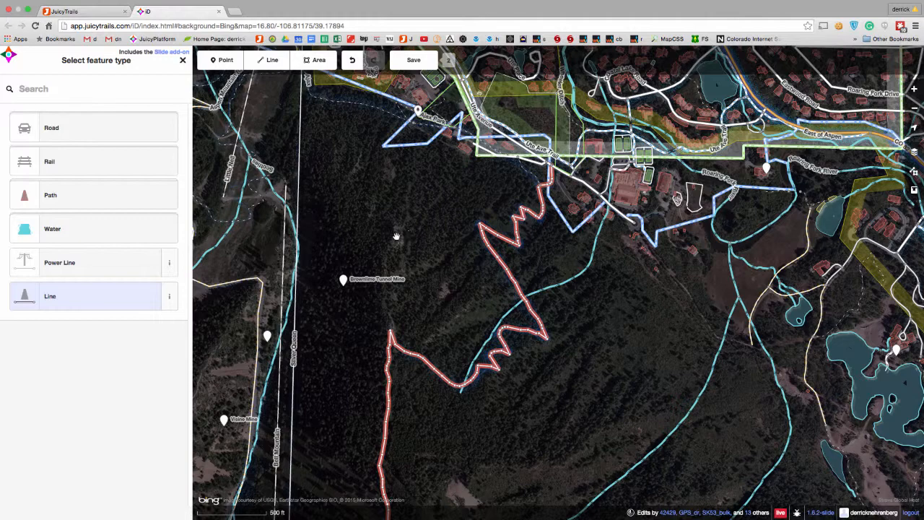
Step: Classify the traced line as a Path and name it "Ute"
left_click(154, 192)
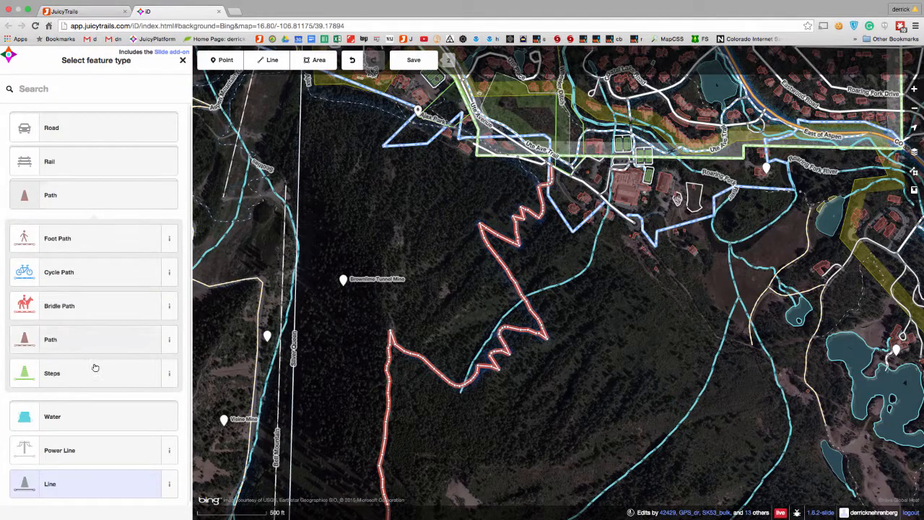
left_click(95, 339)
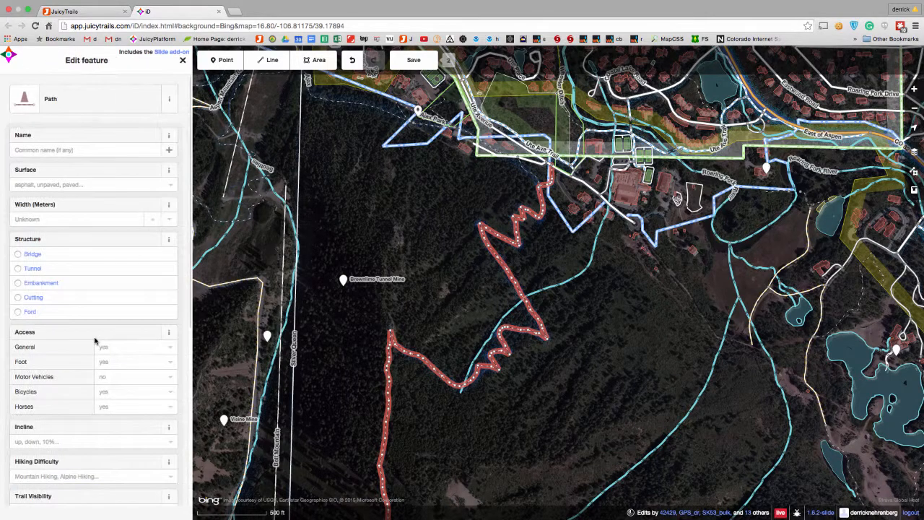
left_click(66, 148)
type("Ute")
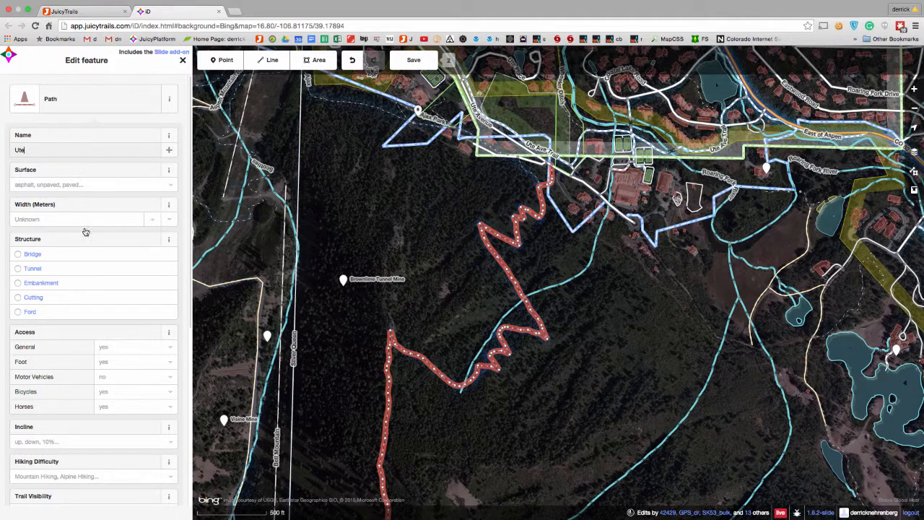
Step: Set the path's foot and horse access to yes and its surface to ground
left_click(129, 362)
left_click(128, 377)
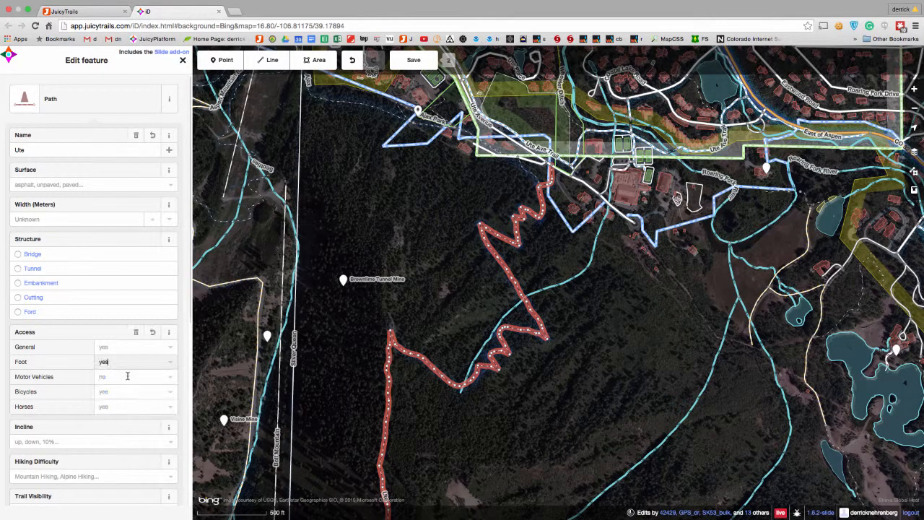
left_click(127, 407)
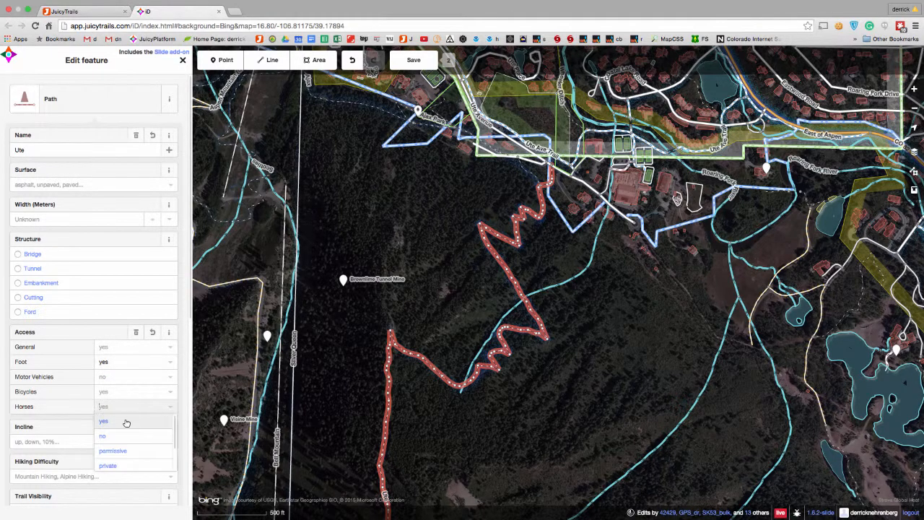
left_click(126, 422)
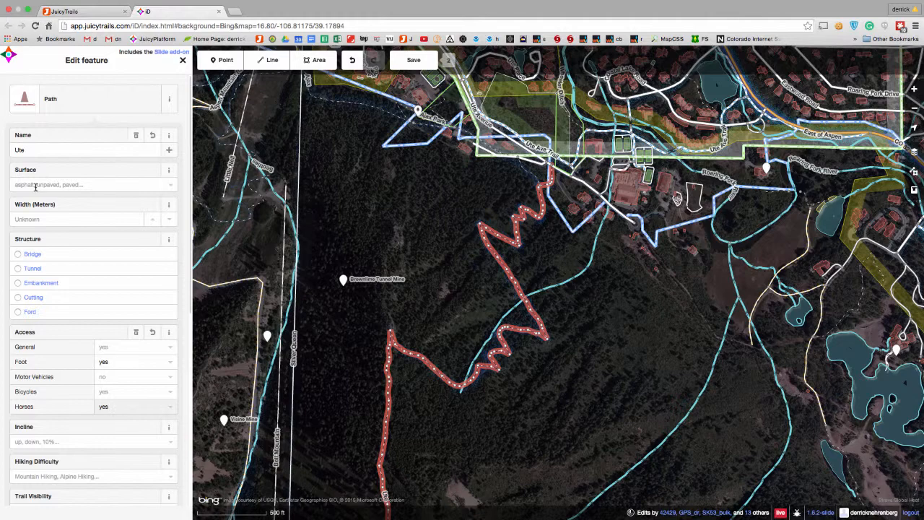
left_click(34, 185)
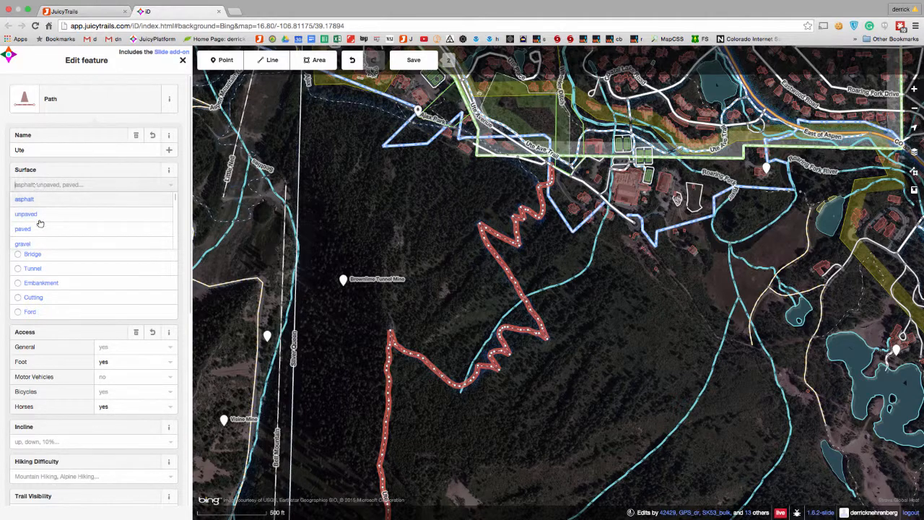
scroll(48, 239, "down", 1)
left_click(48, 244)
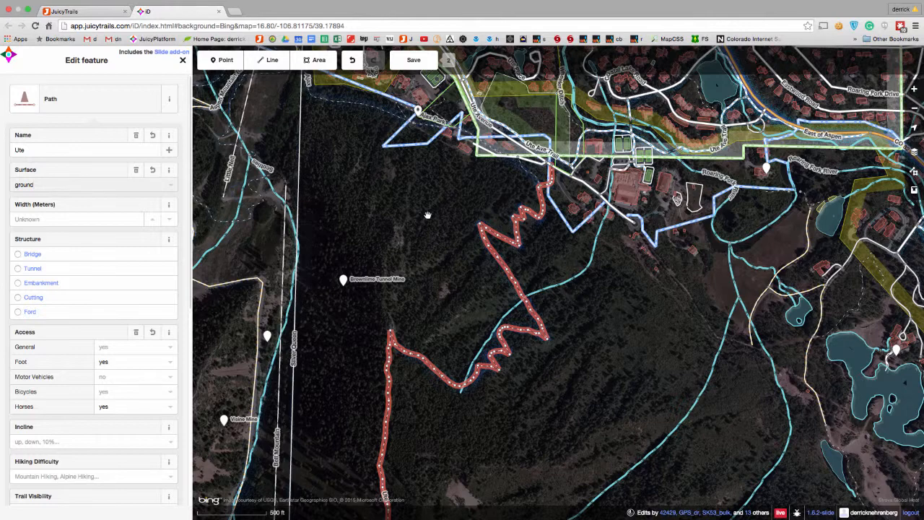
Step: Upload the edits to OpenStreetMap with the commit message "Create Ute trail."
left_click(411, 60)
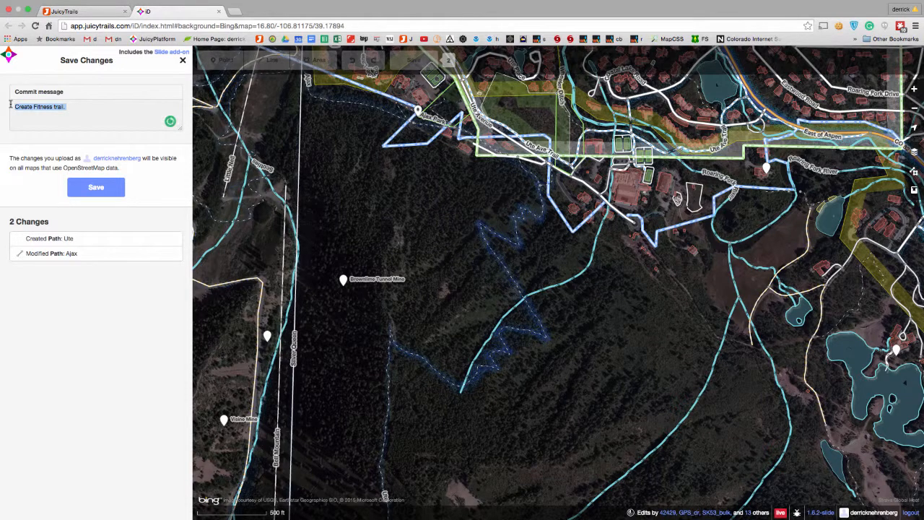
type("Creat")
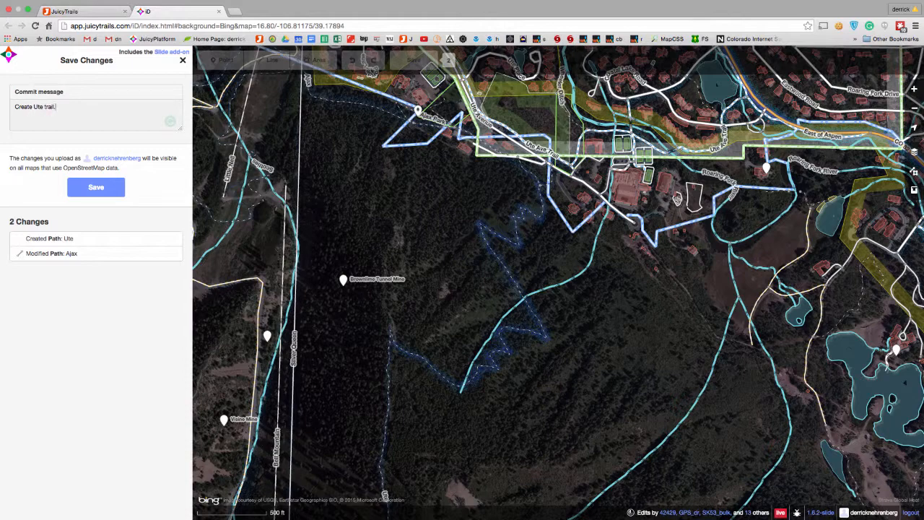
left_click(86, 187)
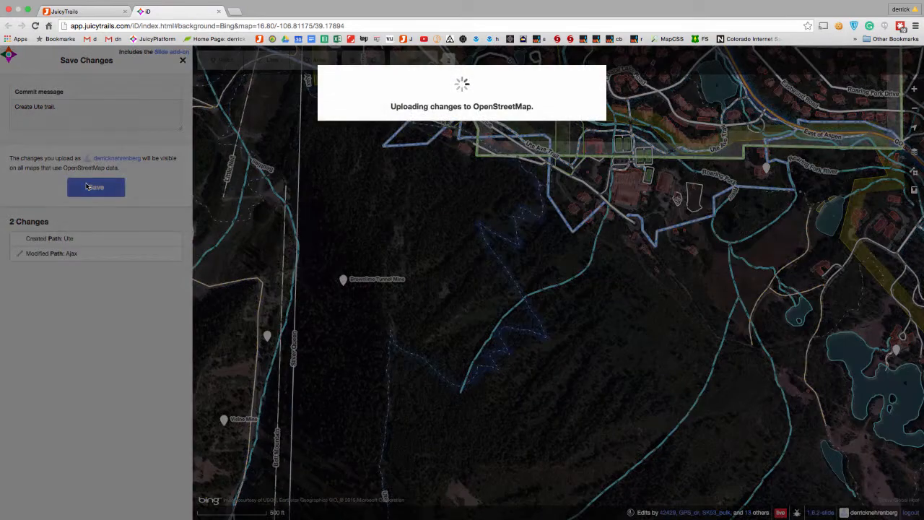